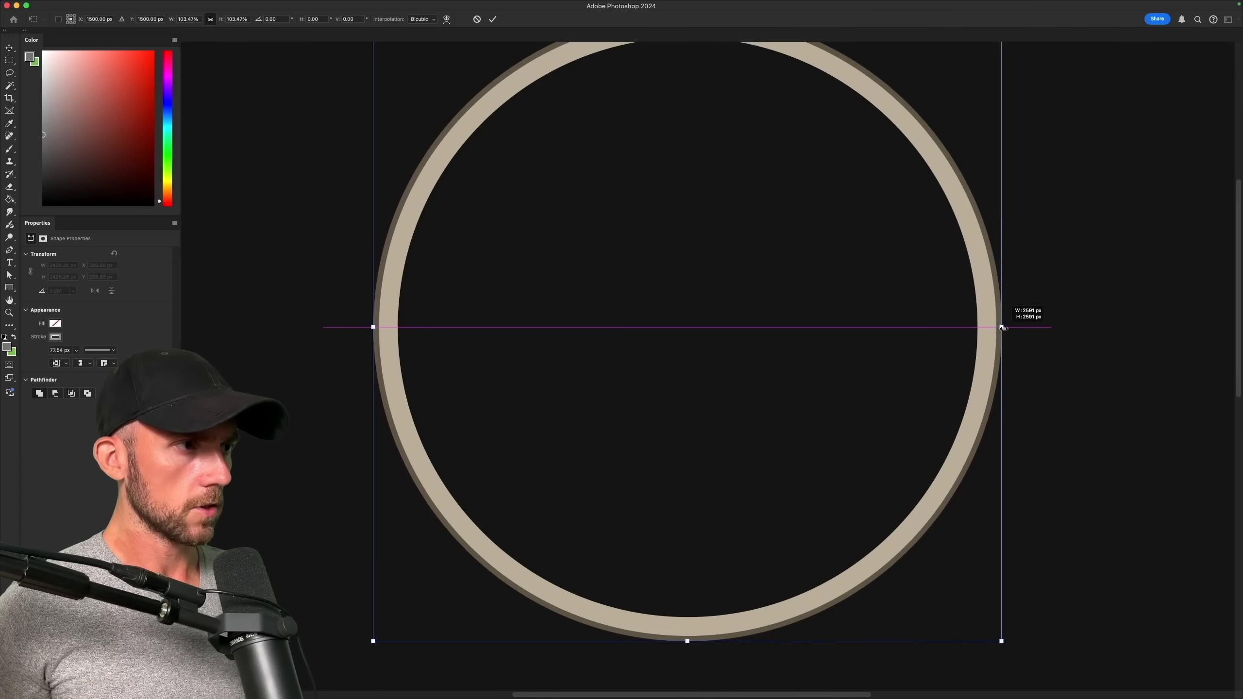
Shrink the ring slightly and thin its dark stroke with the width slider
drag(1002, 328, 1004, 327)
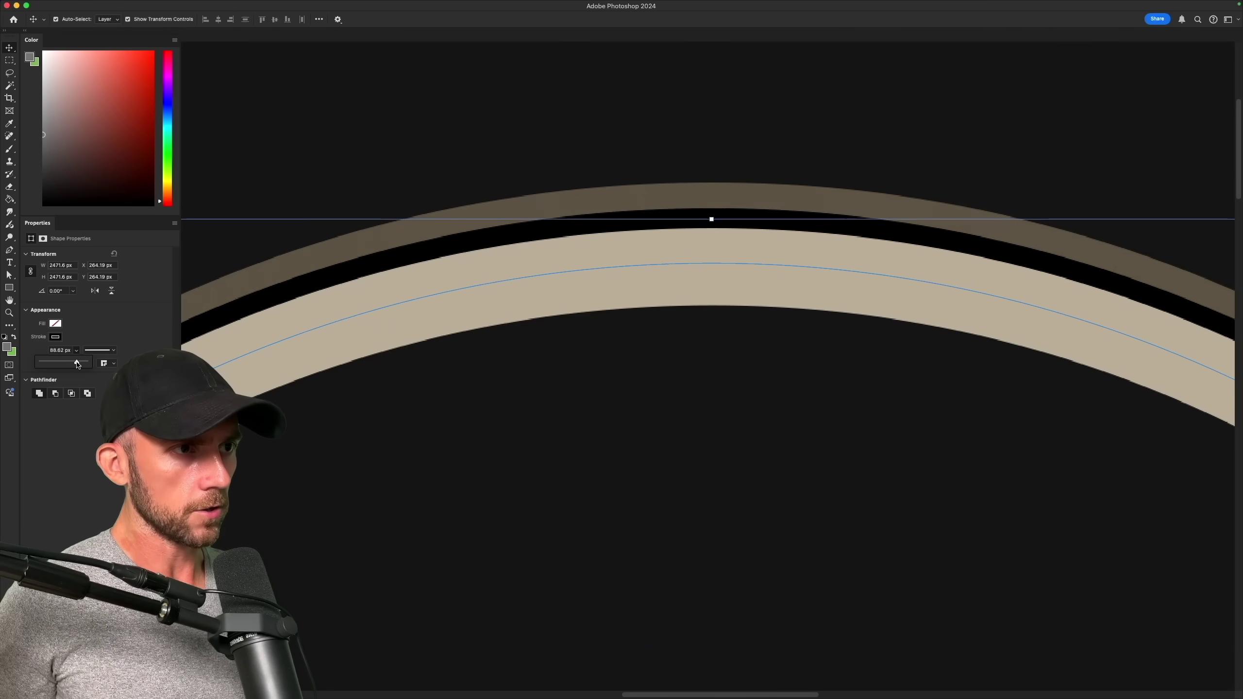
drag(77, 365, 61, 364)
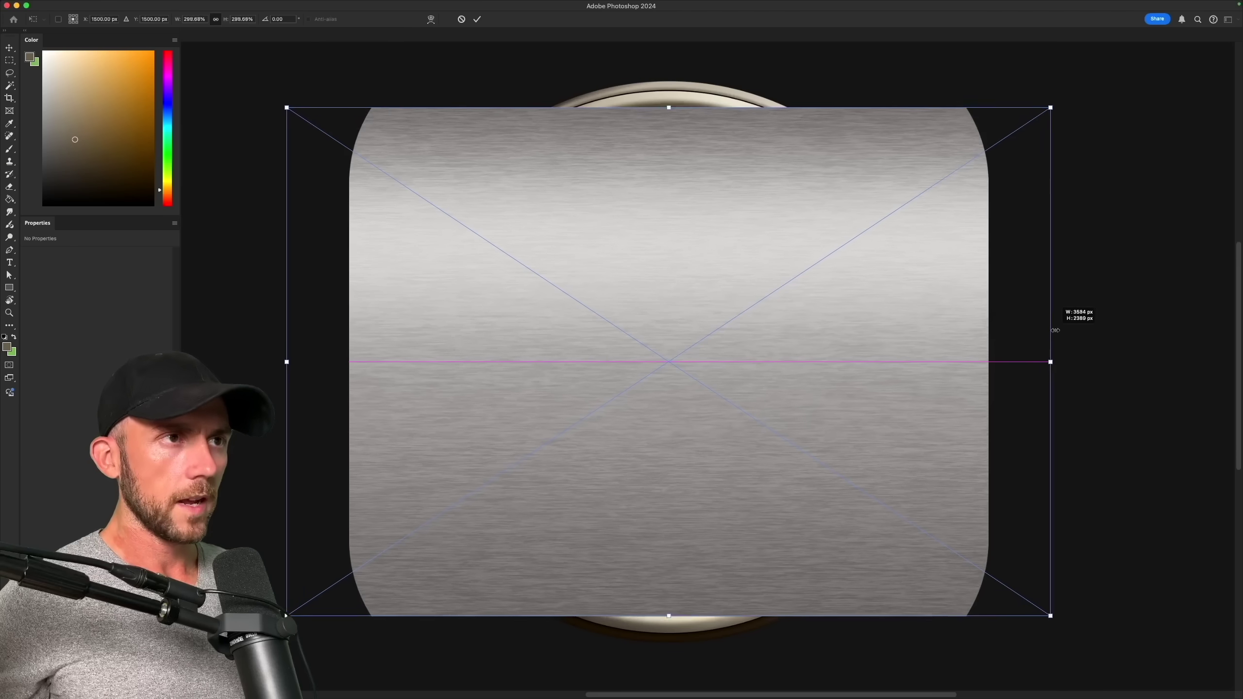
Scale up the brushed-metal texture over the ring and shift the ring layer left
mouse_move(1052, 338)
mouse_down()
mouse_move(1097, 332)
mouse_move(1126, 346)
mouse_move(1106, 370)
mouse_up()
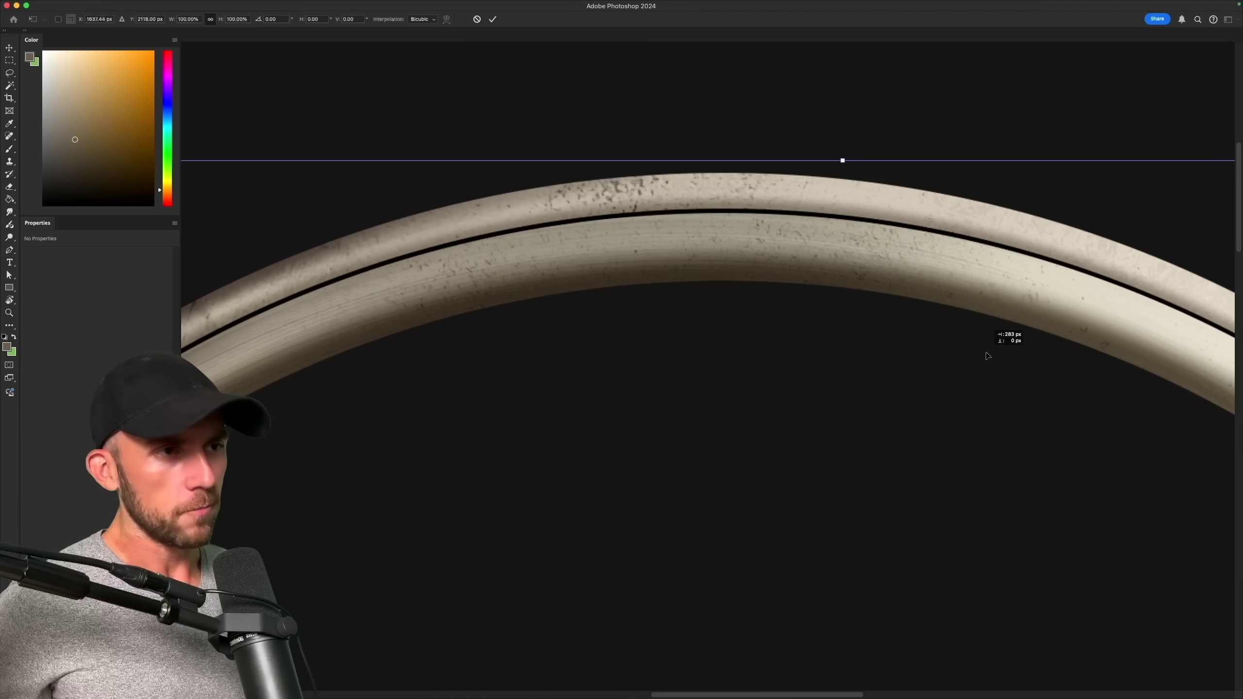
drag(979, 352, 912, 347)
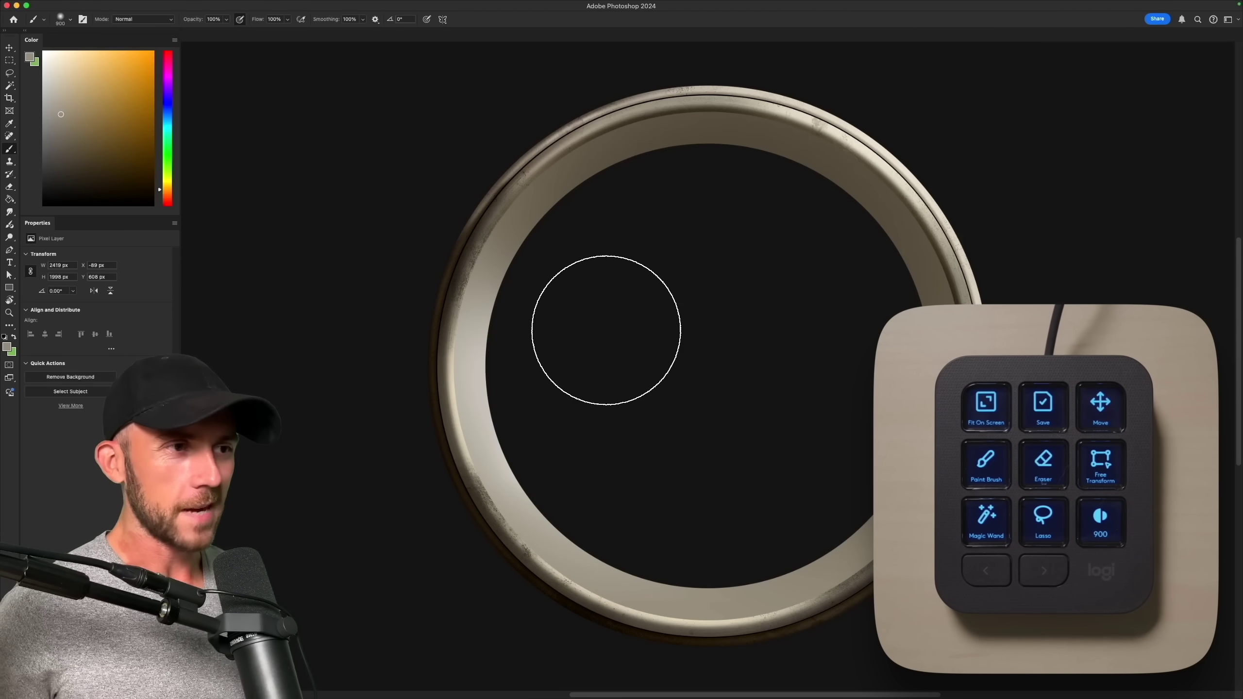
Lasso around the ring and paint grime onto the inner band's mask
key(l)
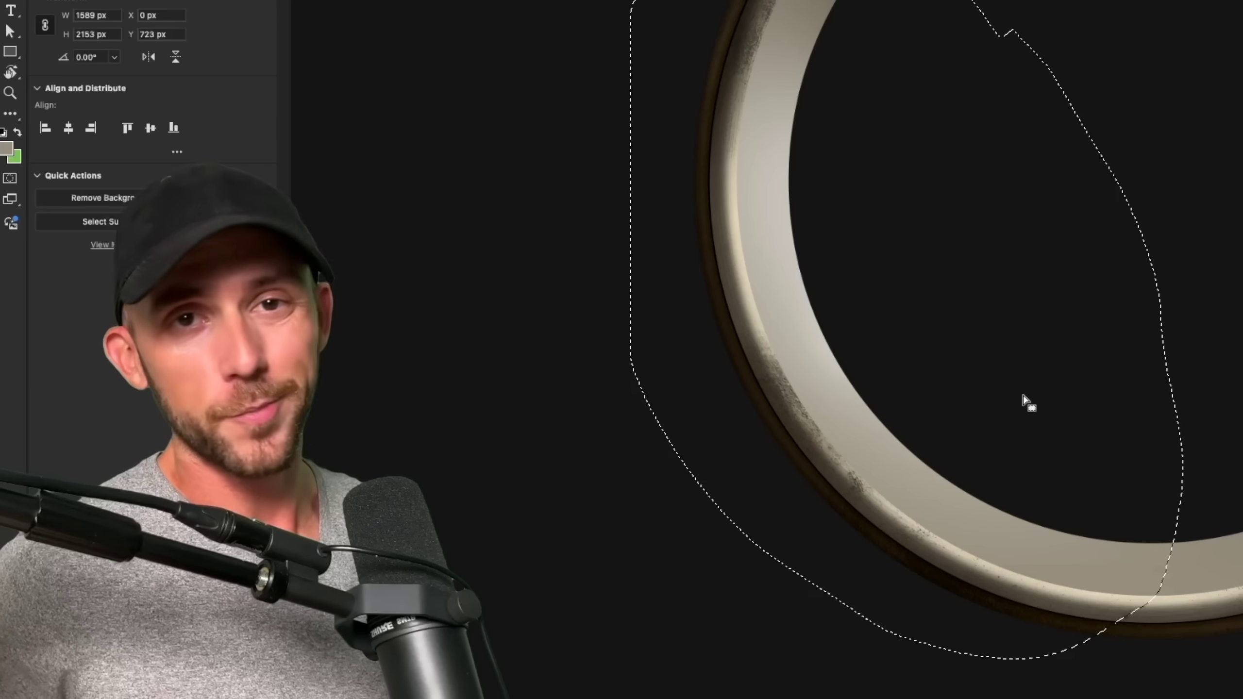
scroll(771, 265, up, 10)
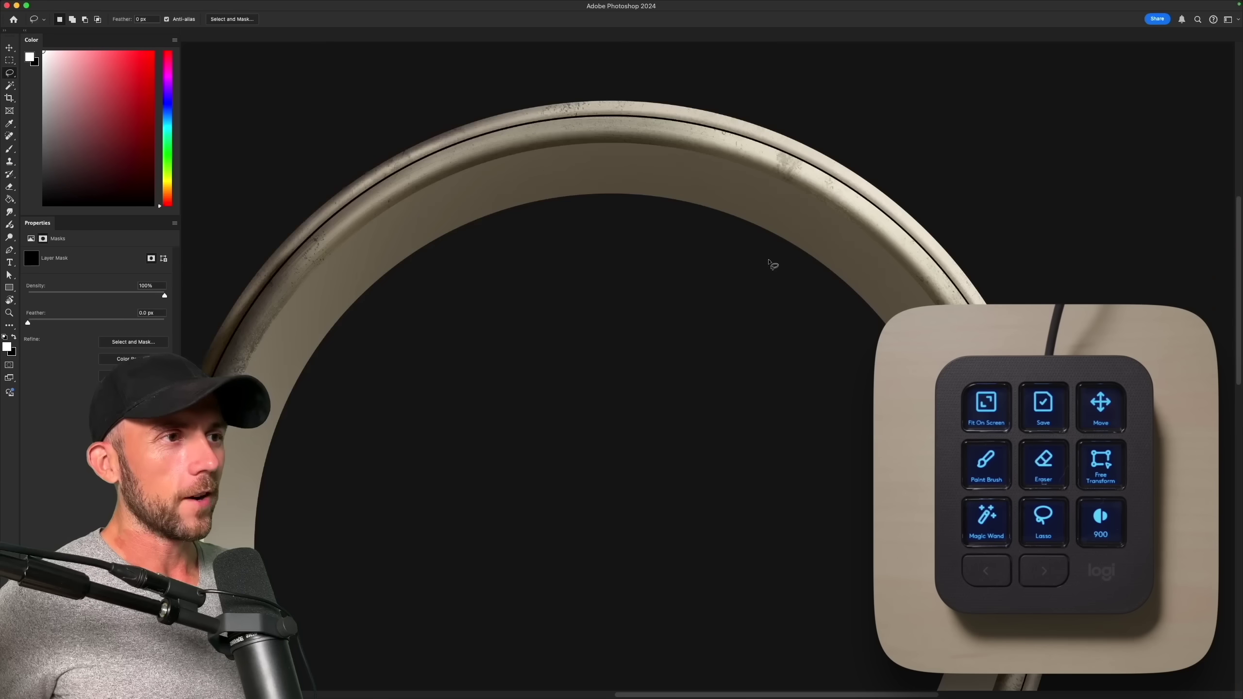
key(b)
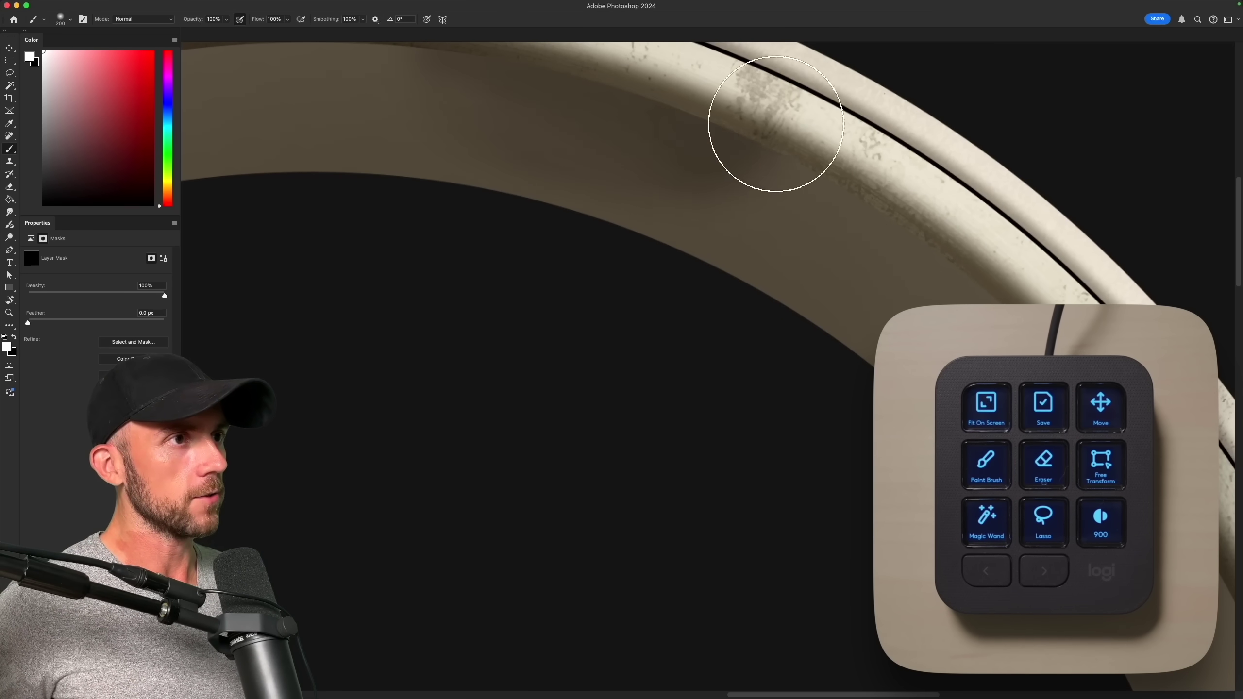
Nudge the inner band layer into place with Free Transform
key(super+0)
key(super+t)
drag(869, 355, 890, 394)
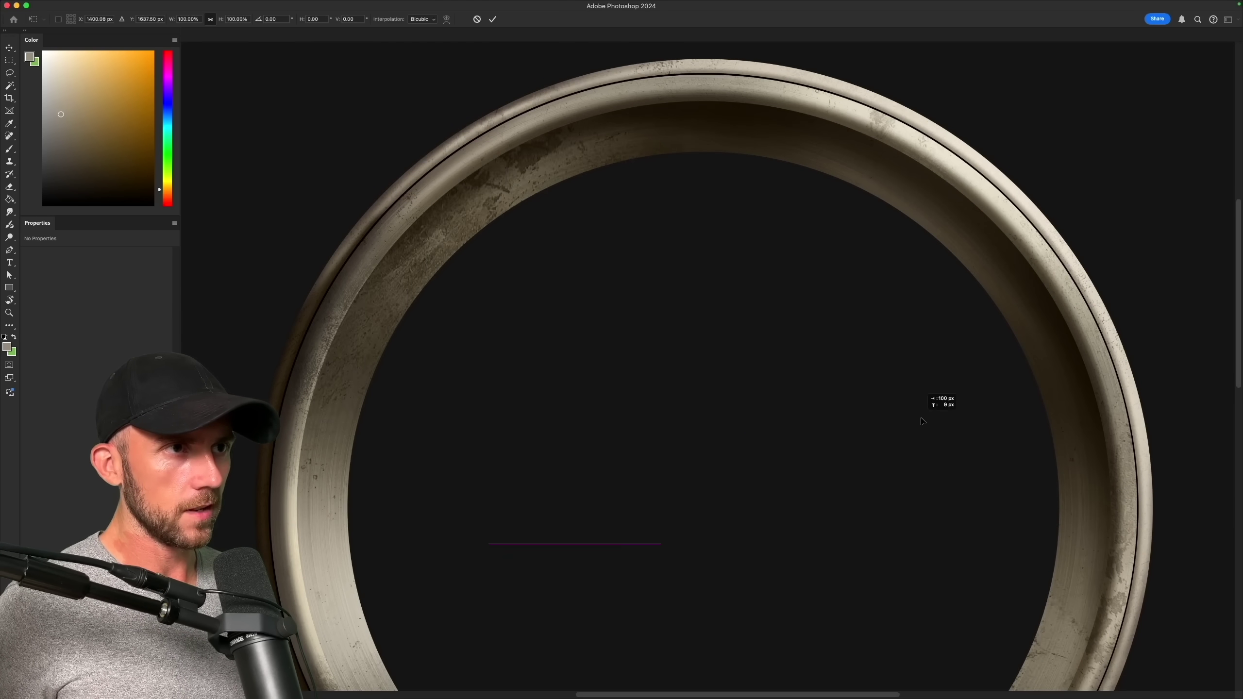
key(Return)
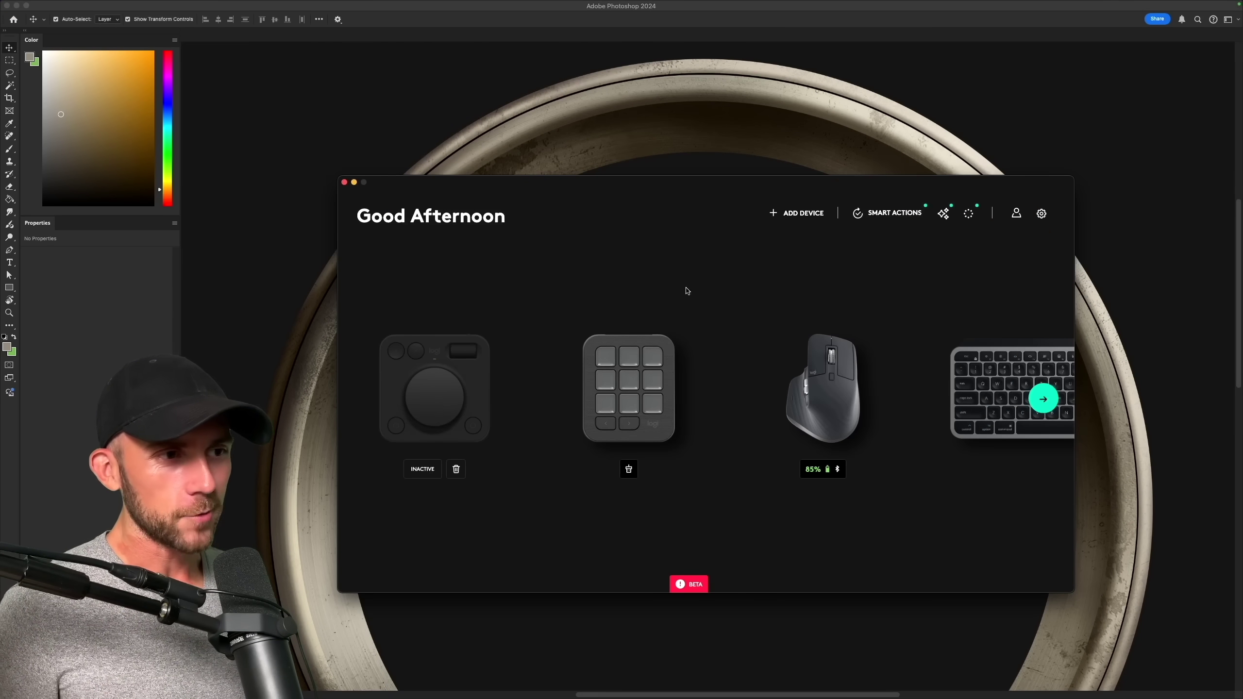
In the keypad's Photoshop profile, replace the Free Transform key with the Ellipse action
click(629, 388)
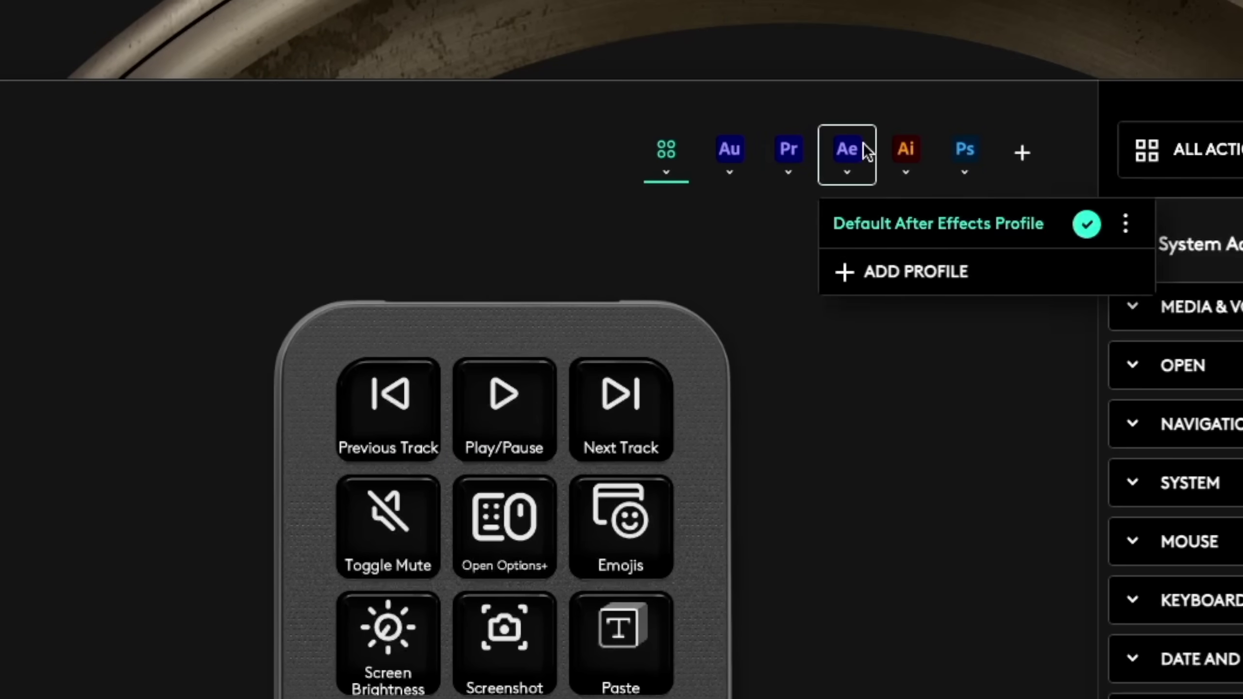
click(962, 150)
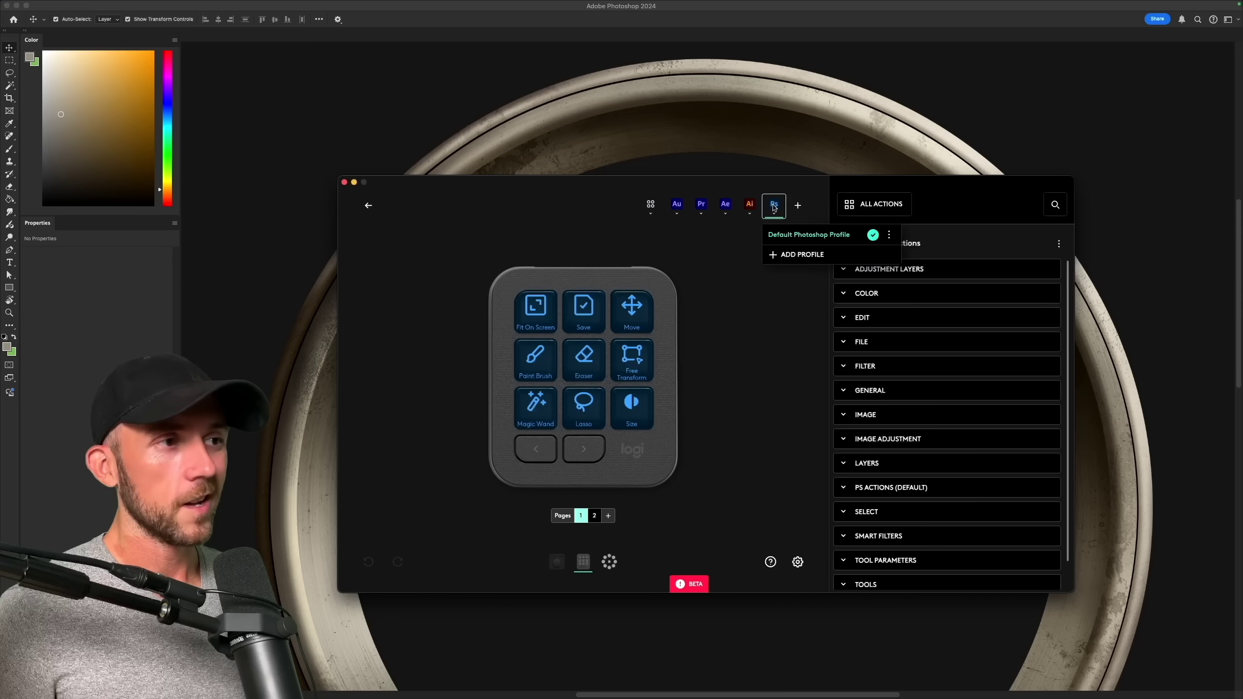
drag(850, 275, 640, 365)
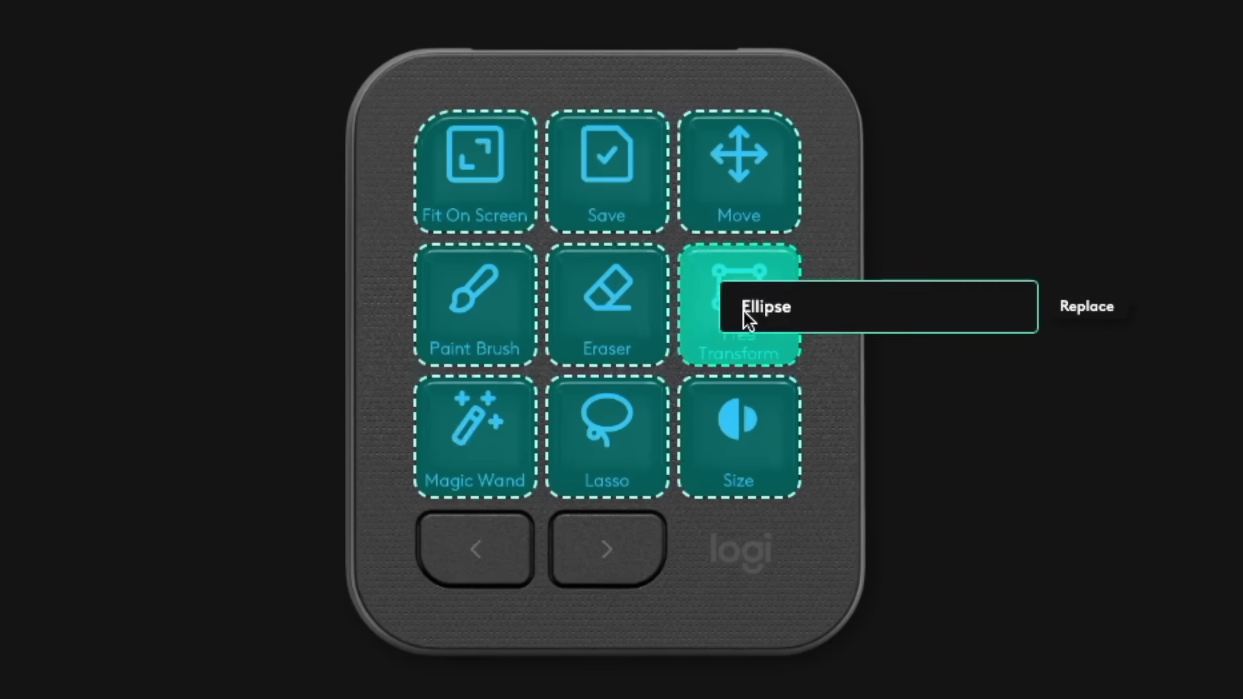
drag(744, 312, 737, 302)
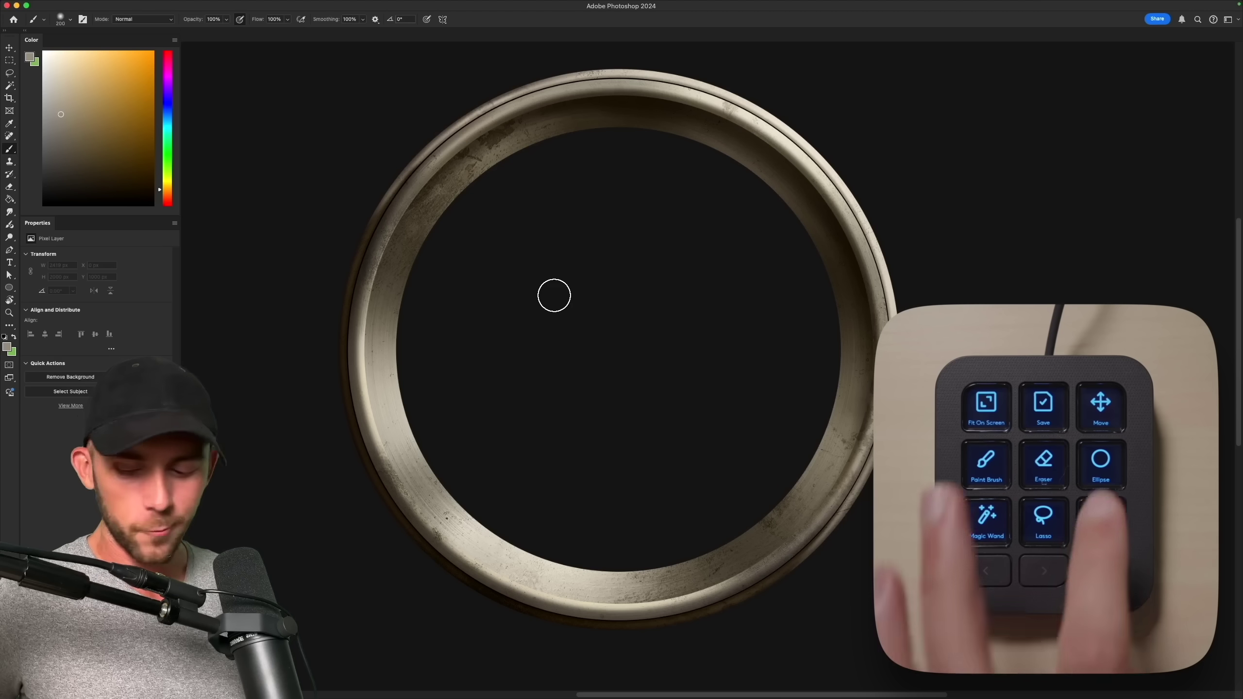
Draw a circle inside the ring and enlarge it to 2171 px to fill the opening
key(u)
drag(402, 126, 586, 319)
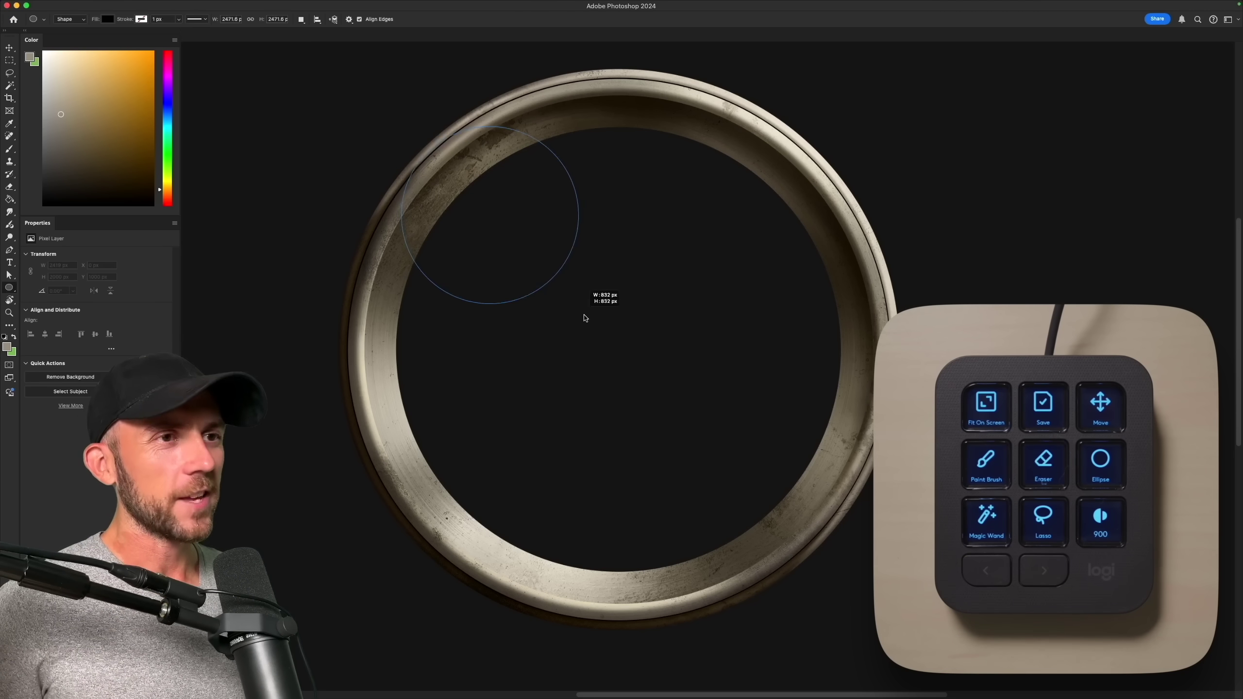
drag(860, 532, 861, 585)
drag(402, 127, 398, 124)
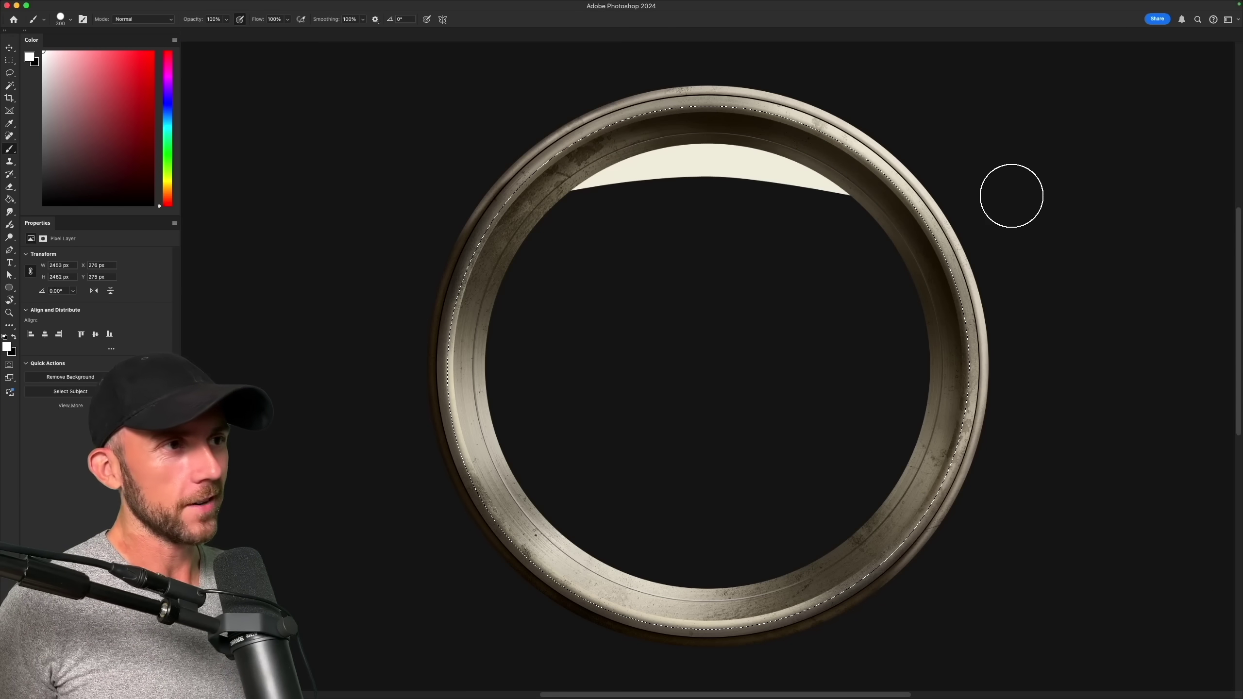
Paint the cream face down across the rest of the ring's opening
mouse_move(1012, 195)
mouse_down()
mouse_move(617, 187)
mouse_move(601, 219)
mouse_move(809, 217)
mouse_move(1006, 248)
mouse_up()
mouse_move(716, 242)
mouse_down()
mouse_move(355, 299)
mouse_move(1005, 277)
mouse_move(1076, 305)
mouse_move(836, 302)
mouse_move(470, 336)
mouse_move(374, 366)
mouse_move(547, 369)
mouse_move(877, 342)
mouse_up()
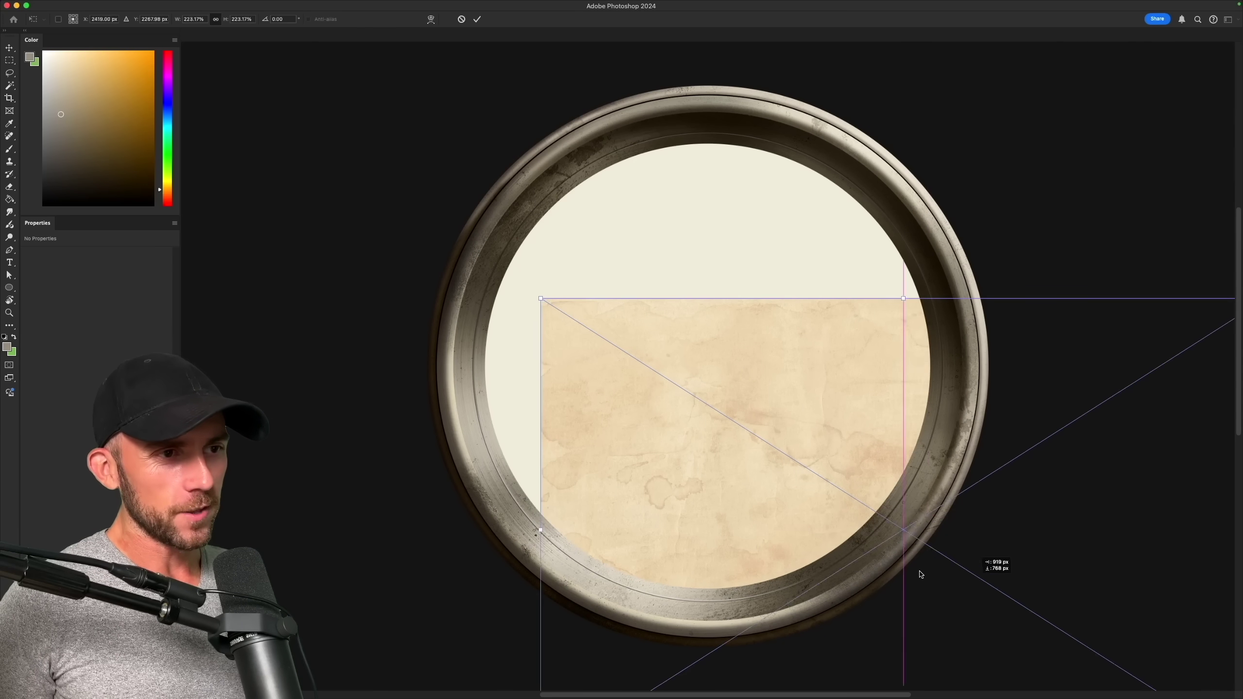
mouse_move(919, 575)
mouse_down()
mouse_move(849, 530)
mouse_move(798, 433)
mouse_up()
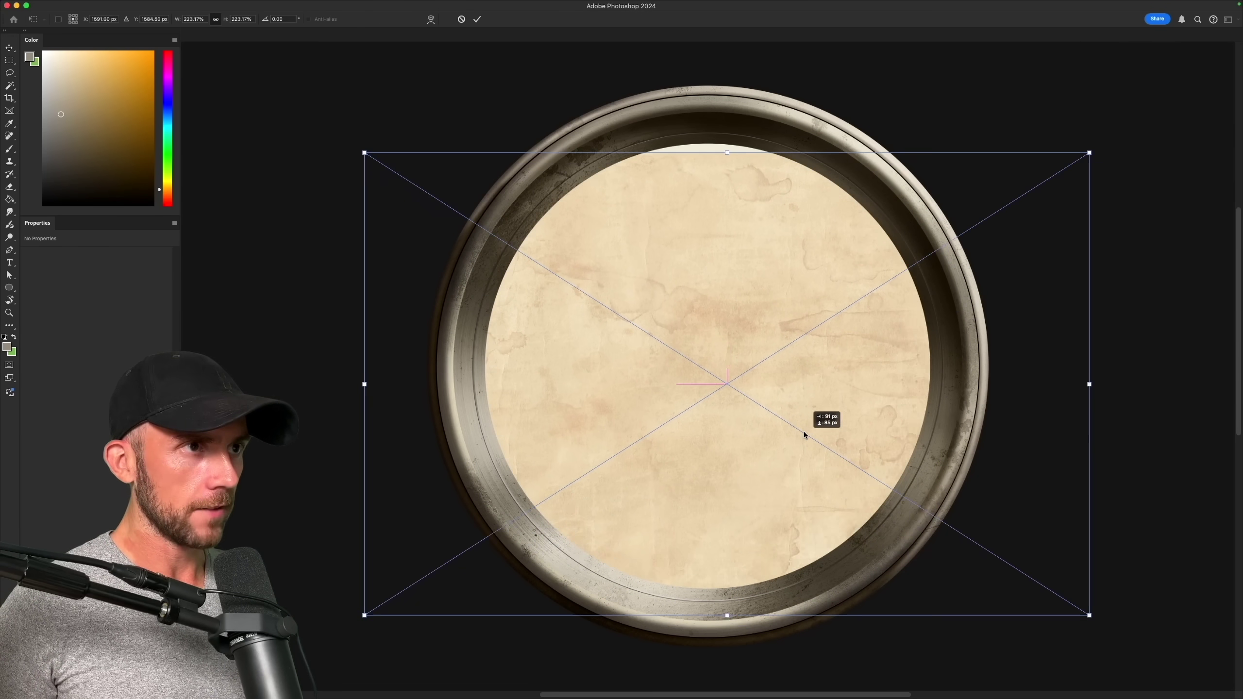
Commit the stained paper texture, then select the whole compass rose artwork for copying
key(Return)
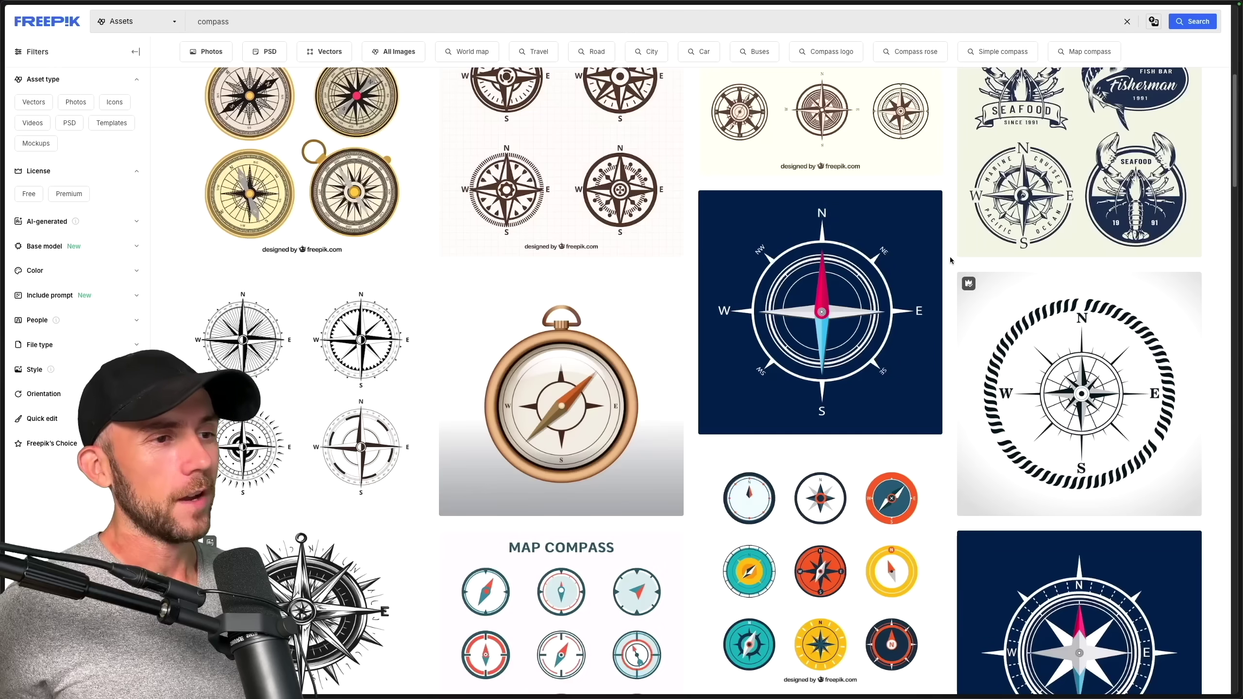
scroll(950, 256, down, 10)
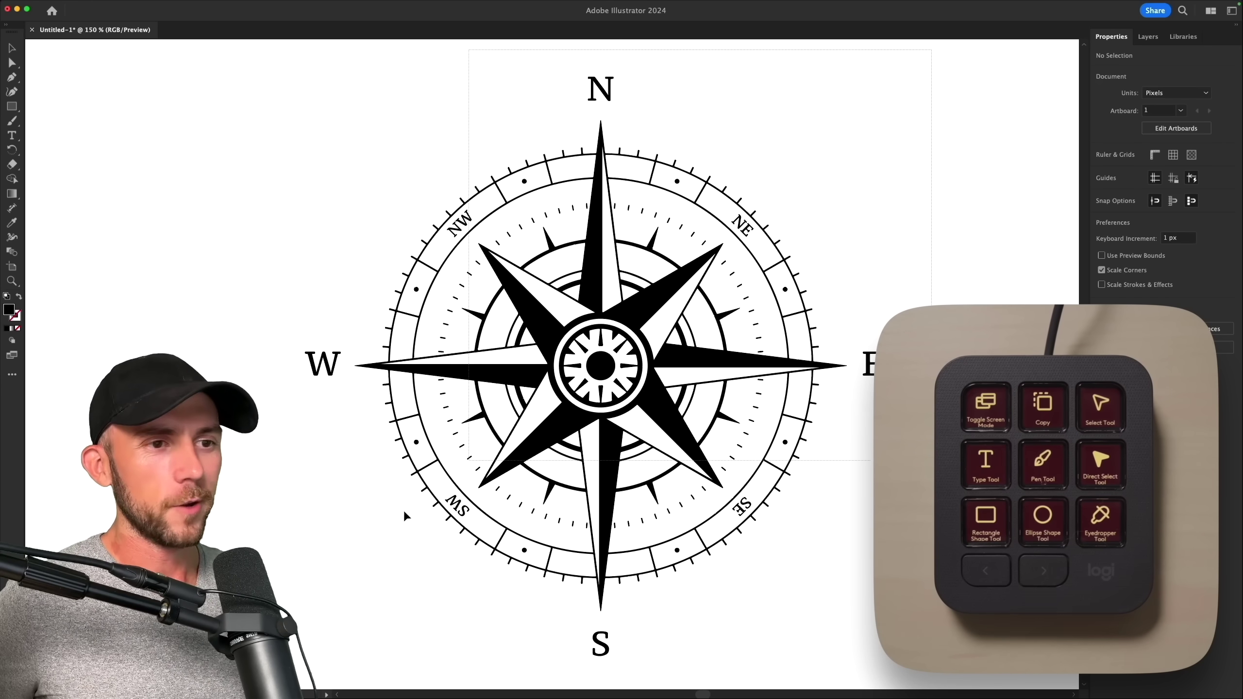
click(666, 560)
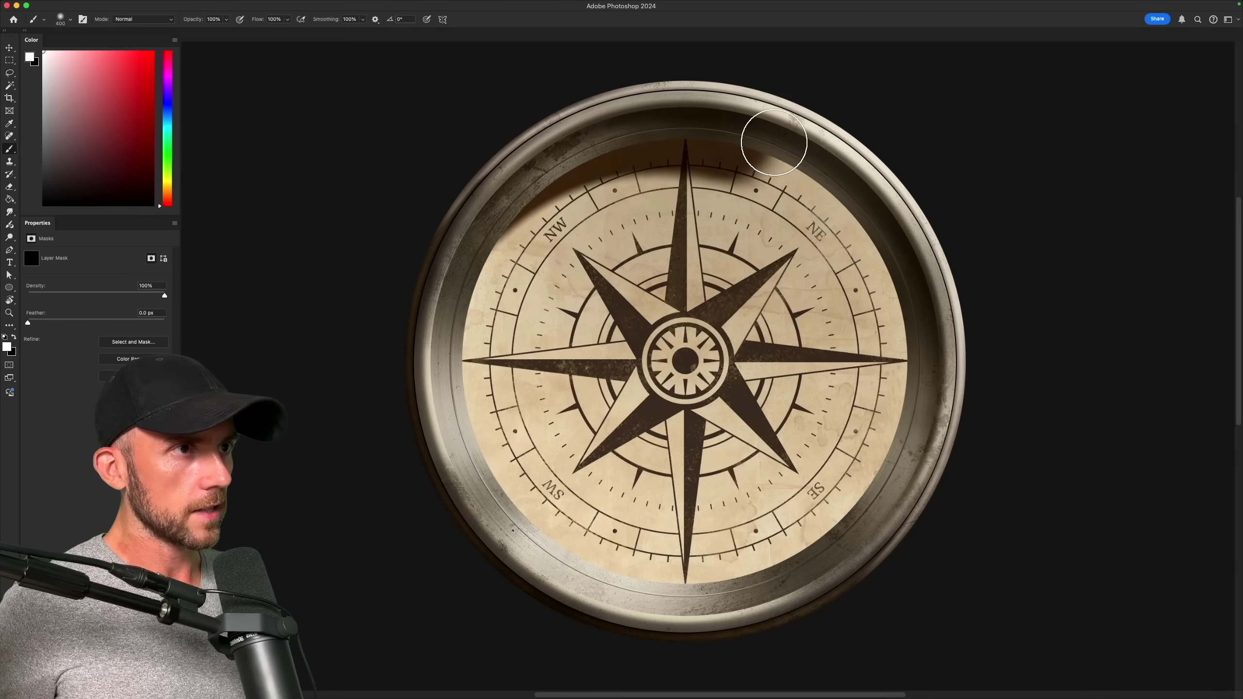
Paint a shadow along the inside of the compass rim
mouse_move(774, 142)
mouse_down()
mouse_move(845, 182)
mouse_move(902, 260)
mouse_move(937, 401)
mouse_up()
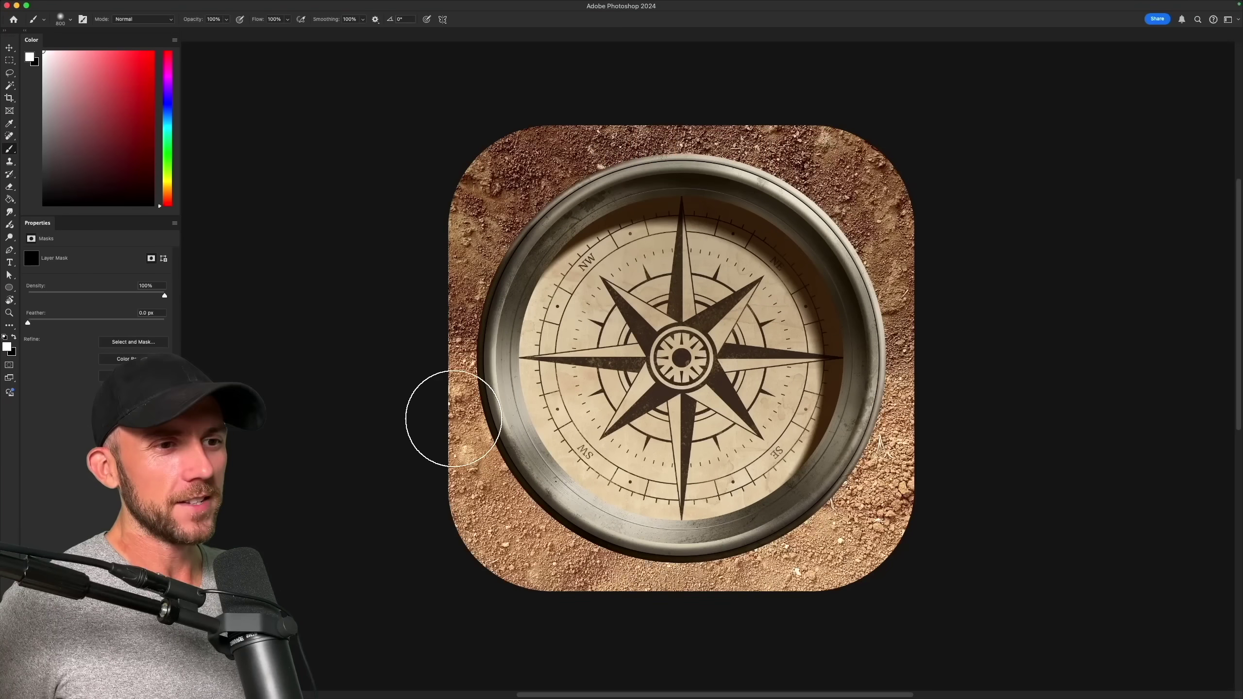
Scroll up to review the dirt-textured tile and its ground shadow
scroll(763, 593, up, 2)
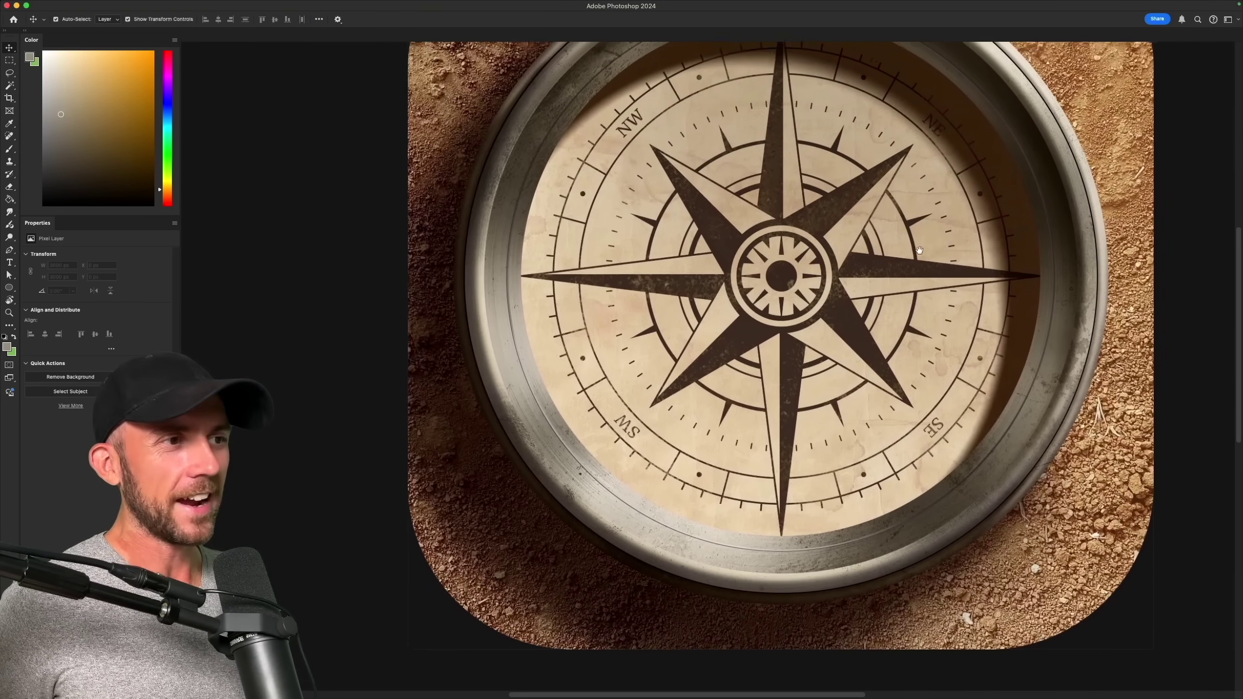
scroll(881, 208, up, 3)
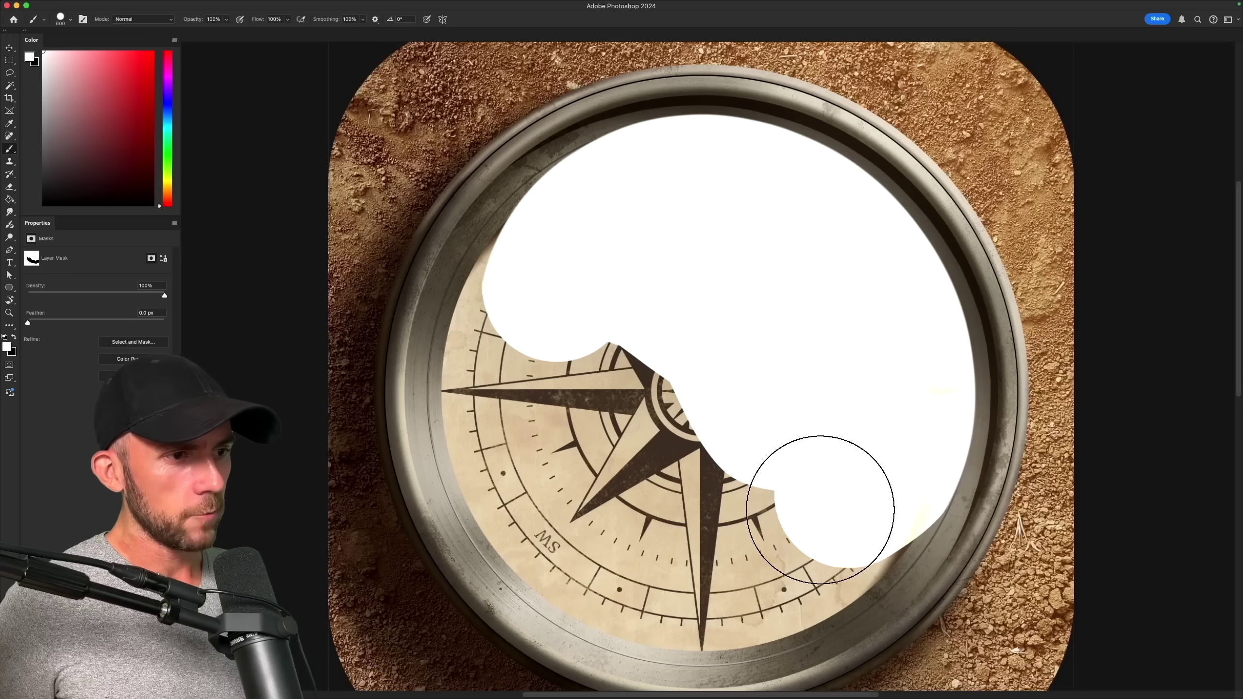
Paint a glassy white sheen over the compass face and position the dust texture on the glass
drag(832, 514, 741, 494)
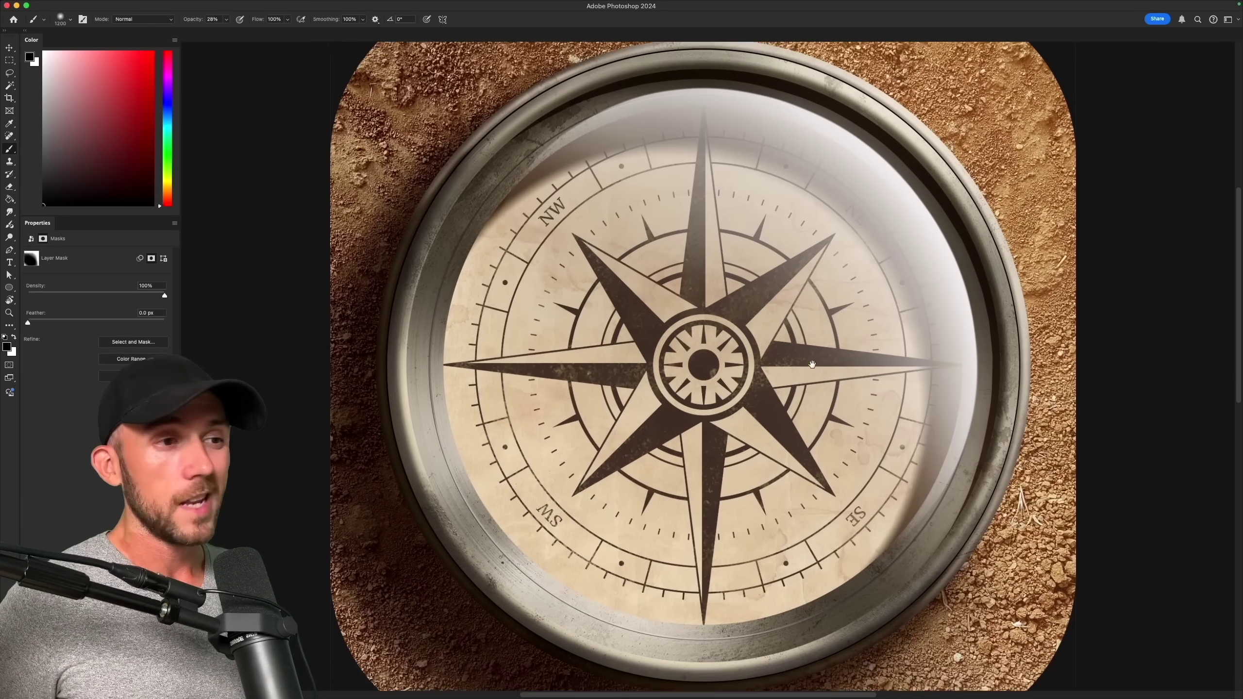
drag(806, 369, 822, 349)
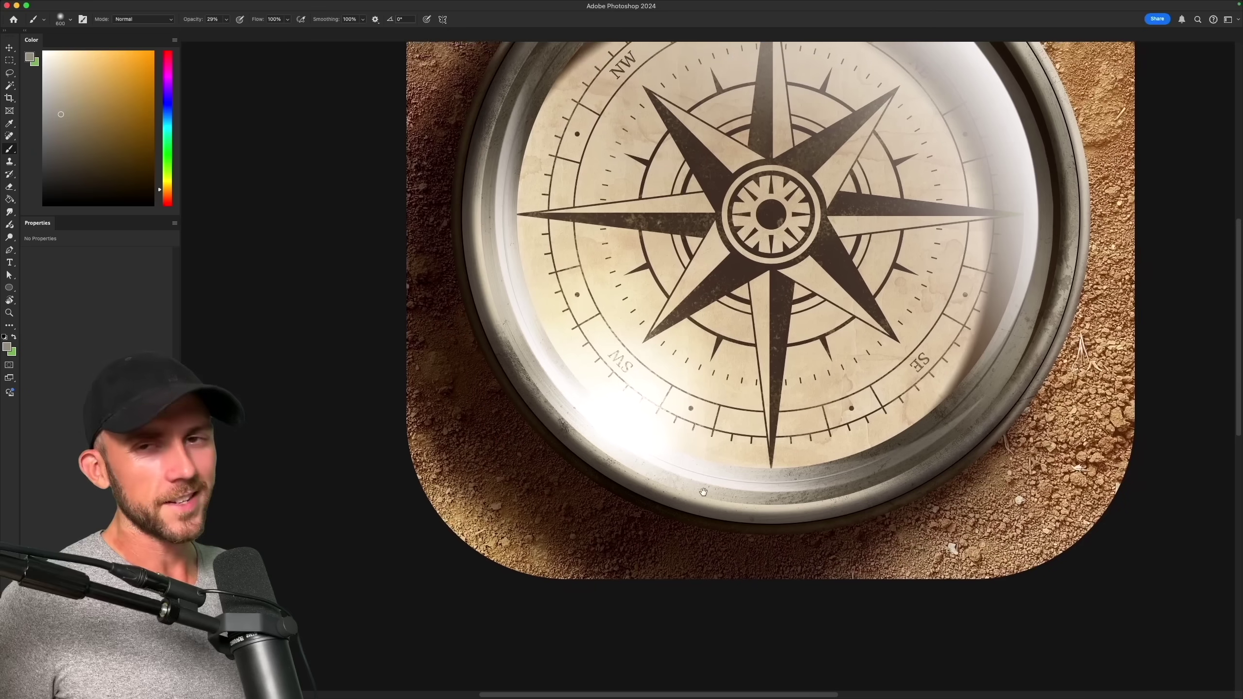
drag(712, 481, 638, 545)
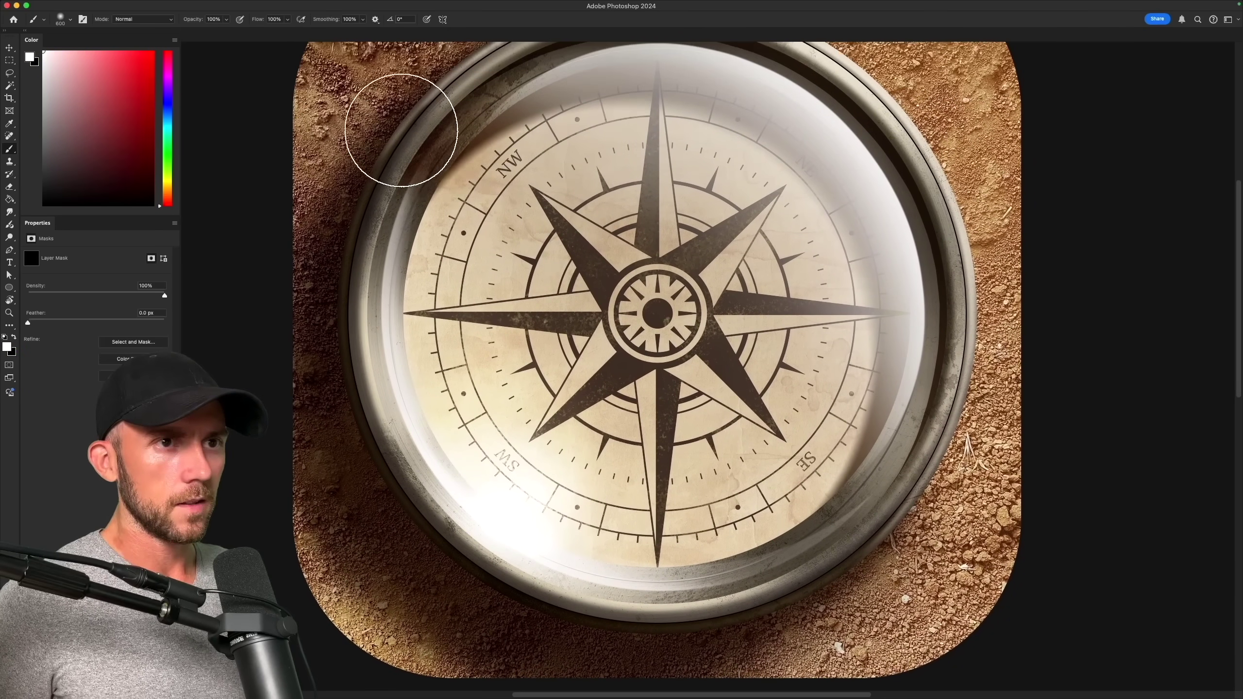
mouse_move(402, 125)
mouse_down()
mouse_move(362, 223)
mouse_move(359, 305)
mouse_up()
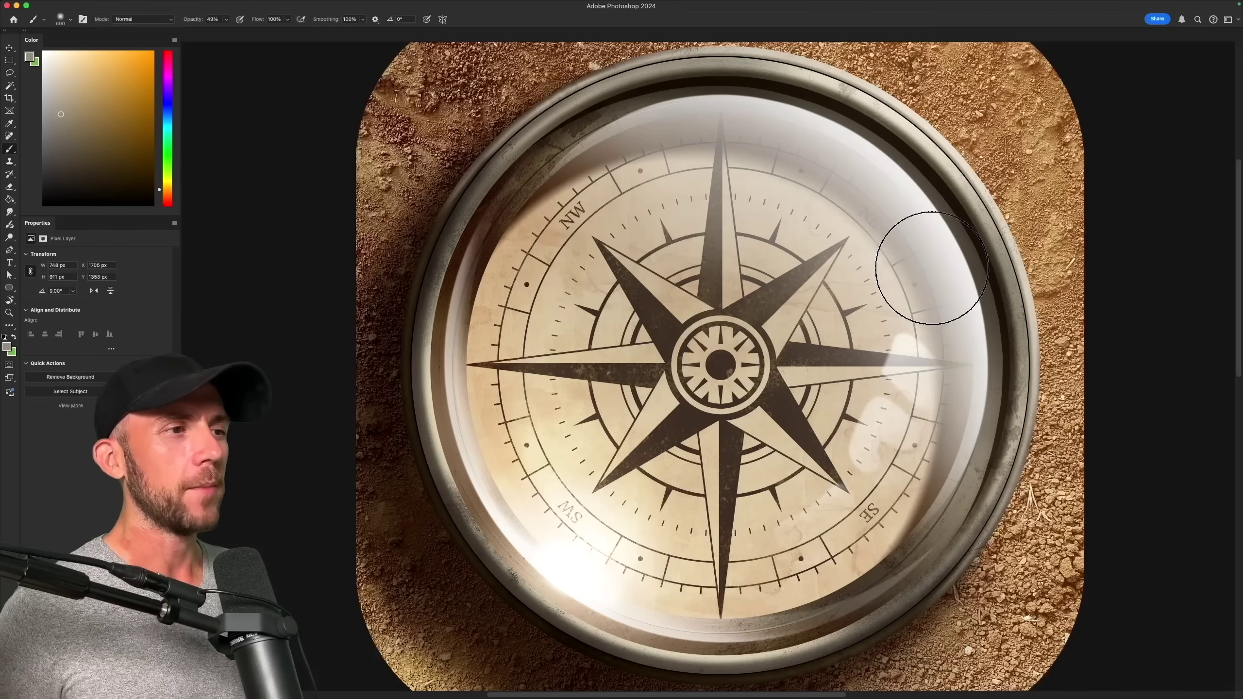
drag(932, 268, 910, 350)
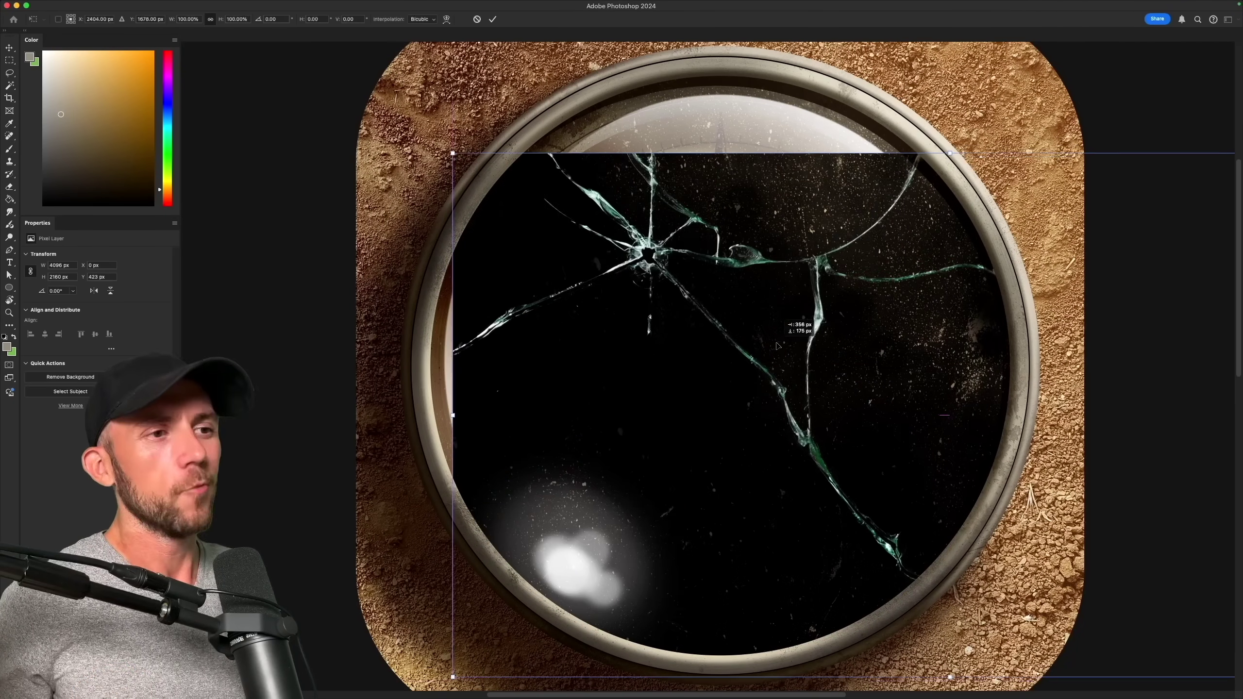
Move the cracked-glass overlay up-left and warp it with Liquify, impact near NW
drag(774, 344, 689, 286)
key(Return)
key(b)
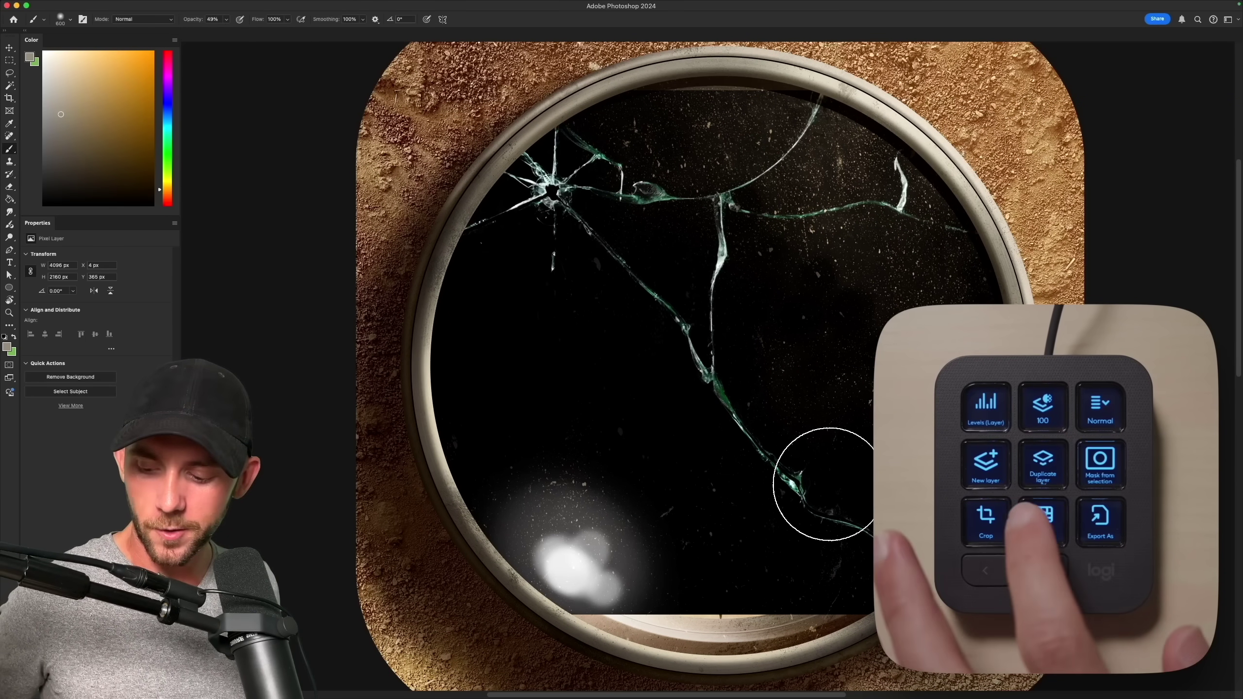
key(shift+super+x)
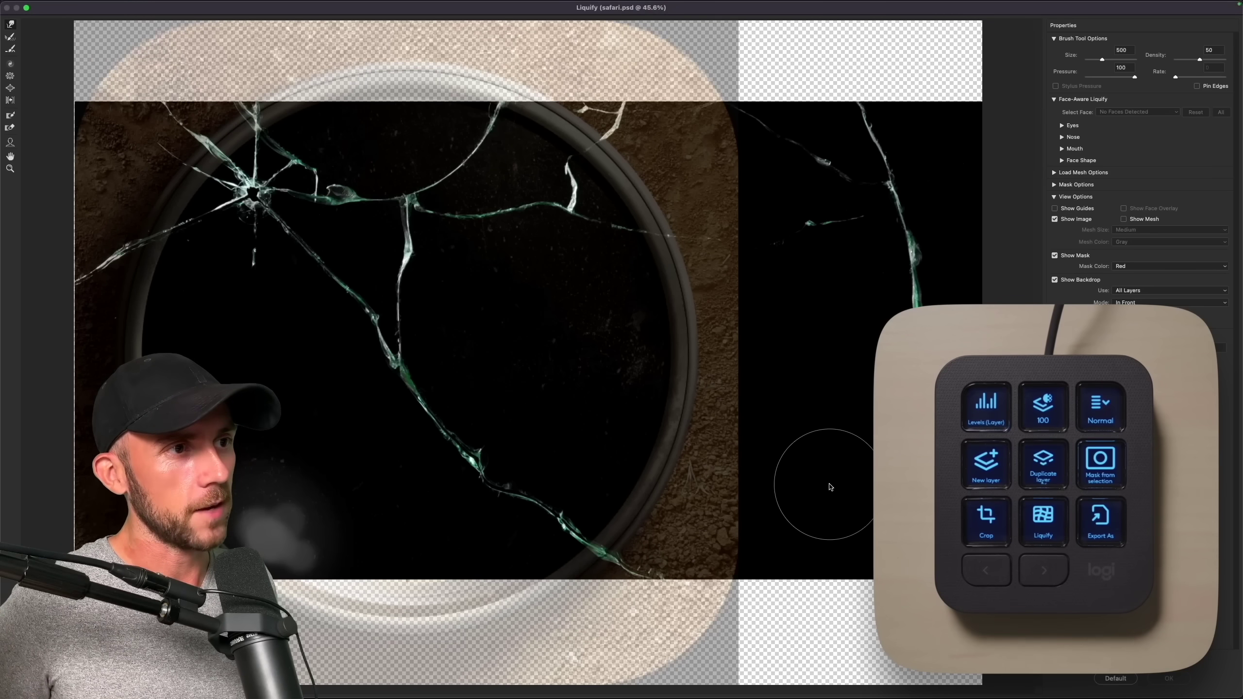
scroll(830, 487, up, 1)
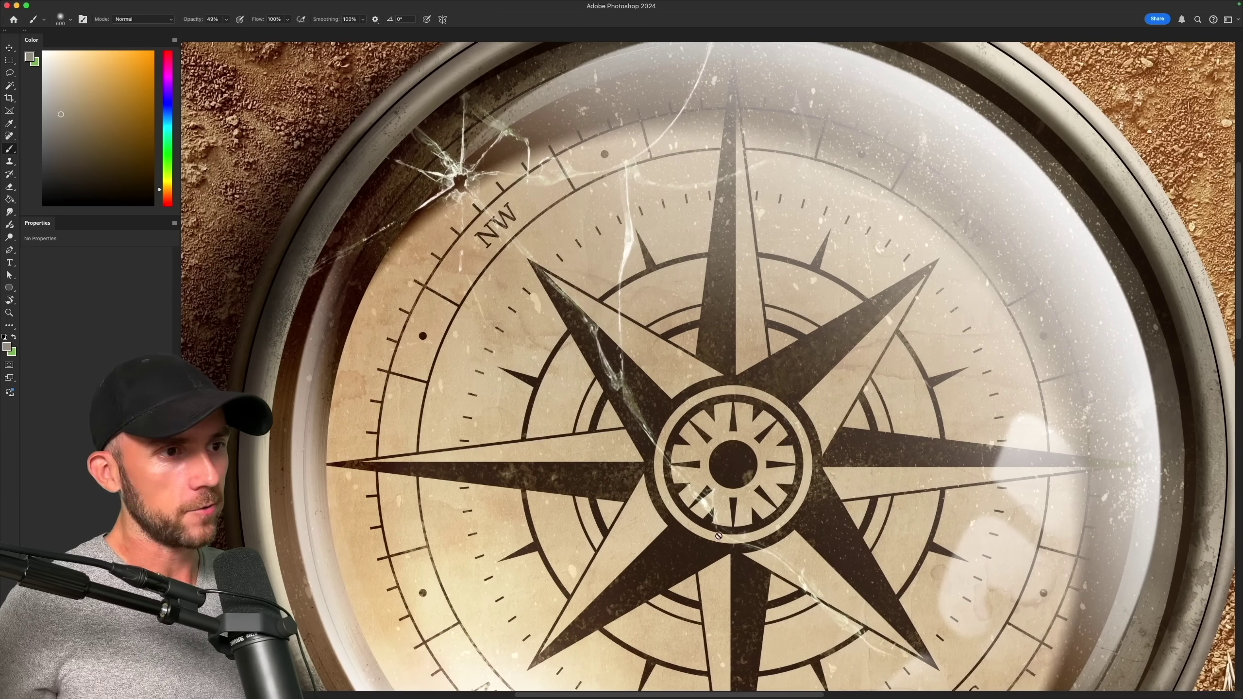
drag(736, 425, 705, 416)
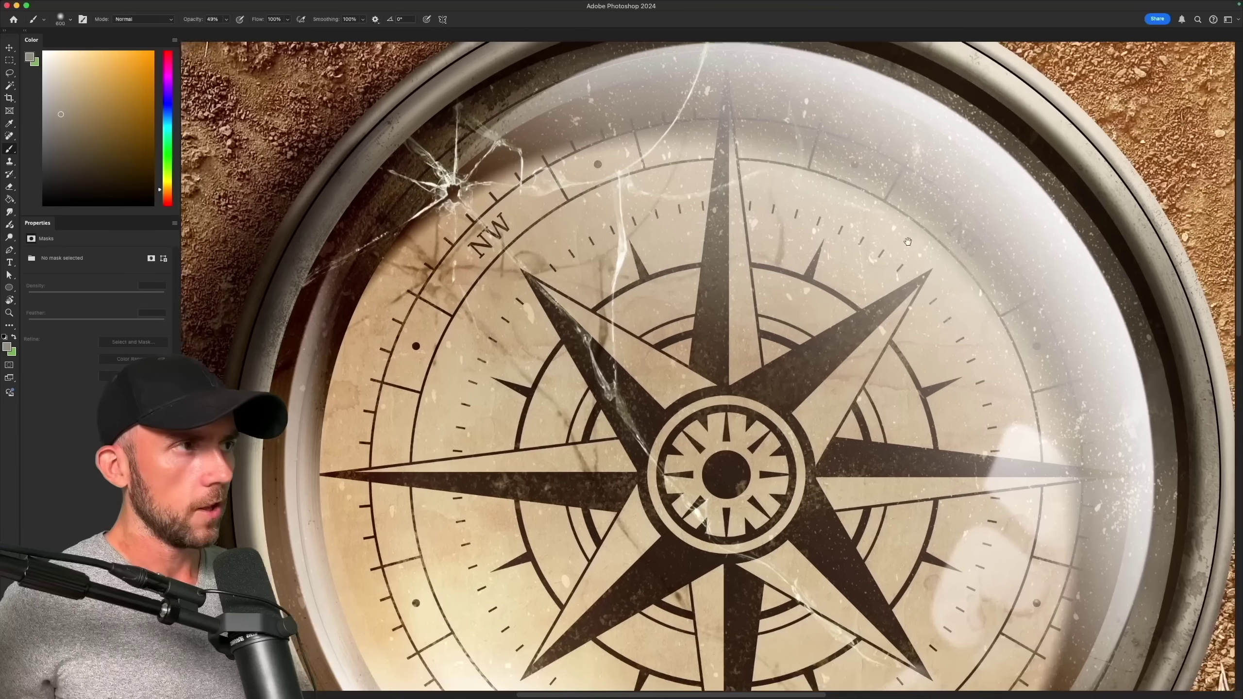
Shade the lower half of the red needle and shrink the brown circle into a pivot cap
drag(912, 234, 802, 355)
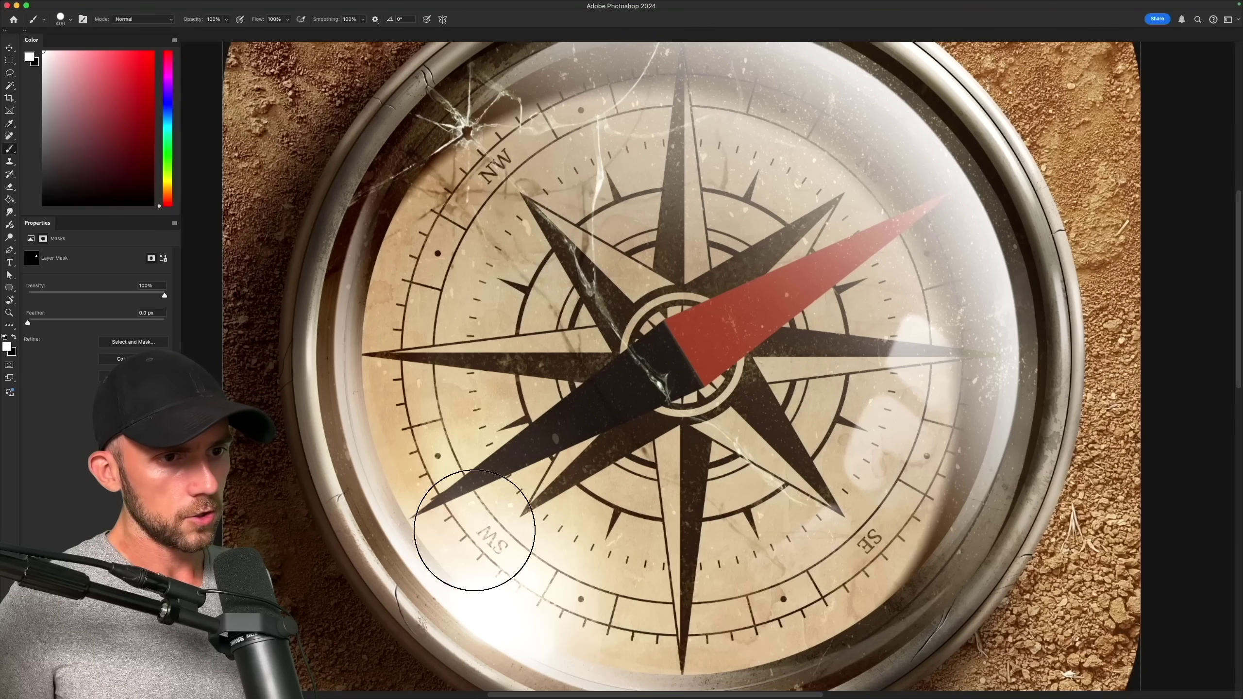
shift+click(436, 573)
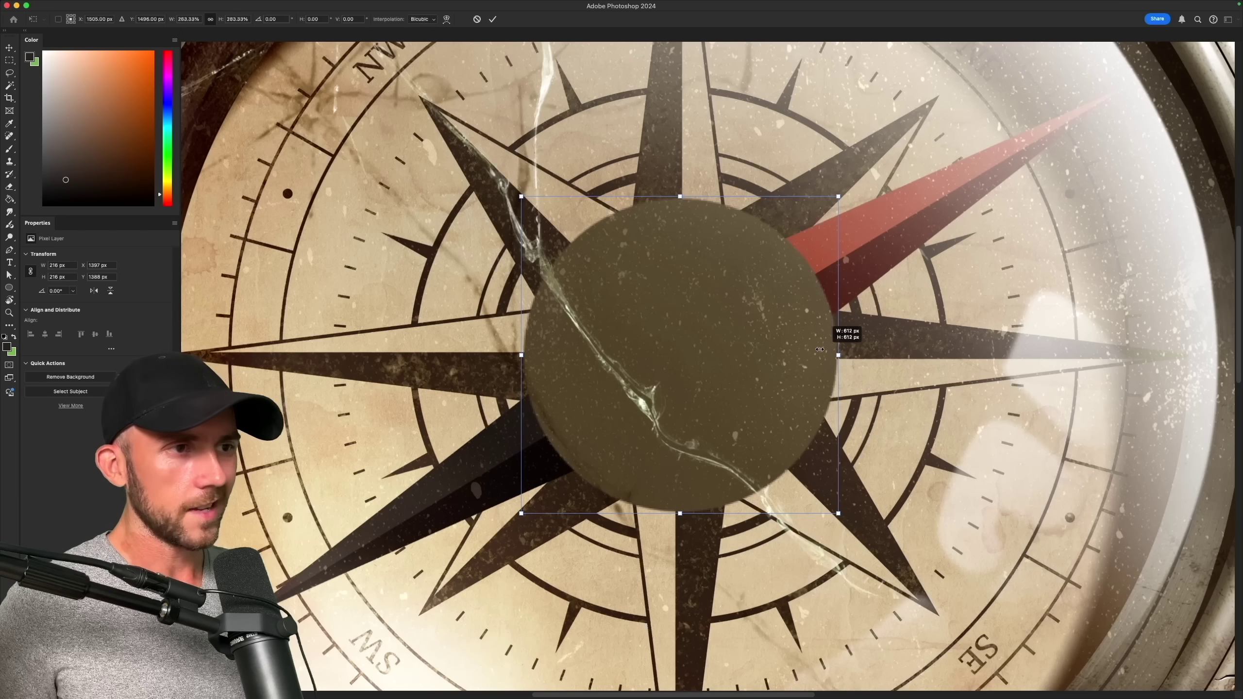
drag(847, 333, 702, 335)
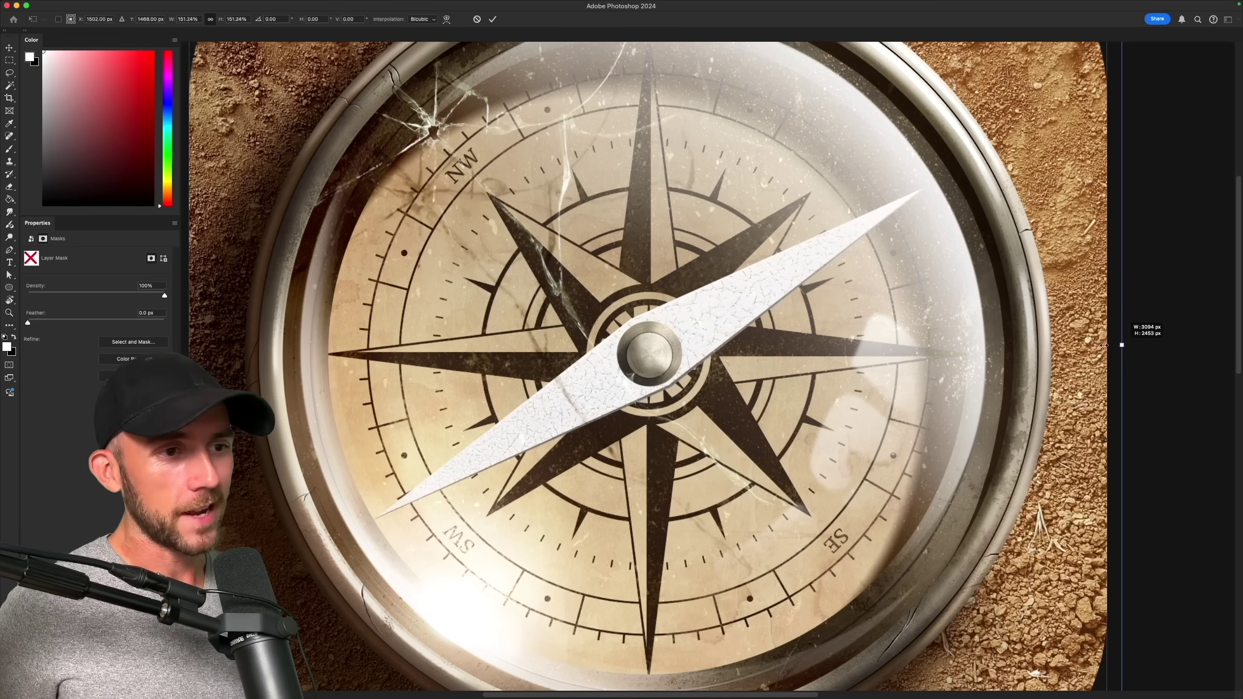
Resize the scratched concrete texture and position it over the compass needle
drag(1123, 343, 1014, 342)
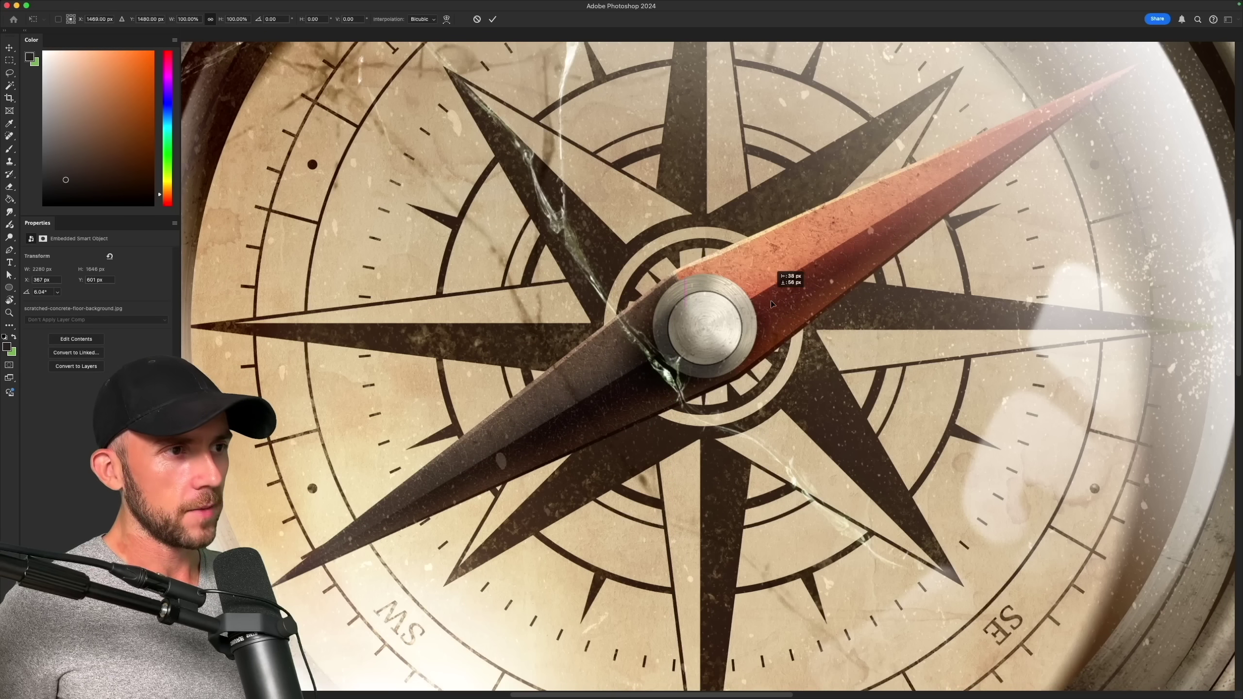
drag(772, 304, 794, 290)
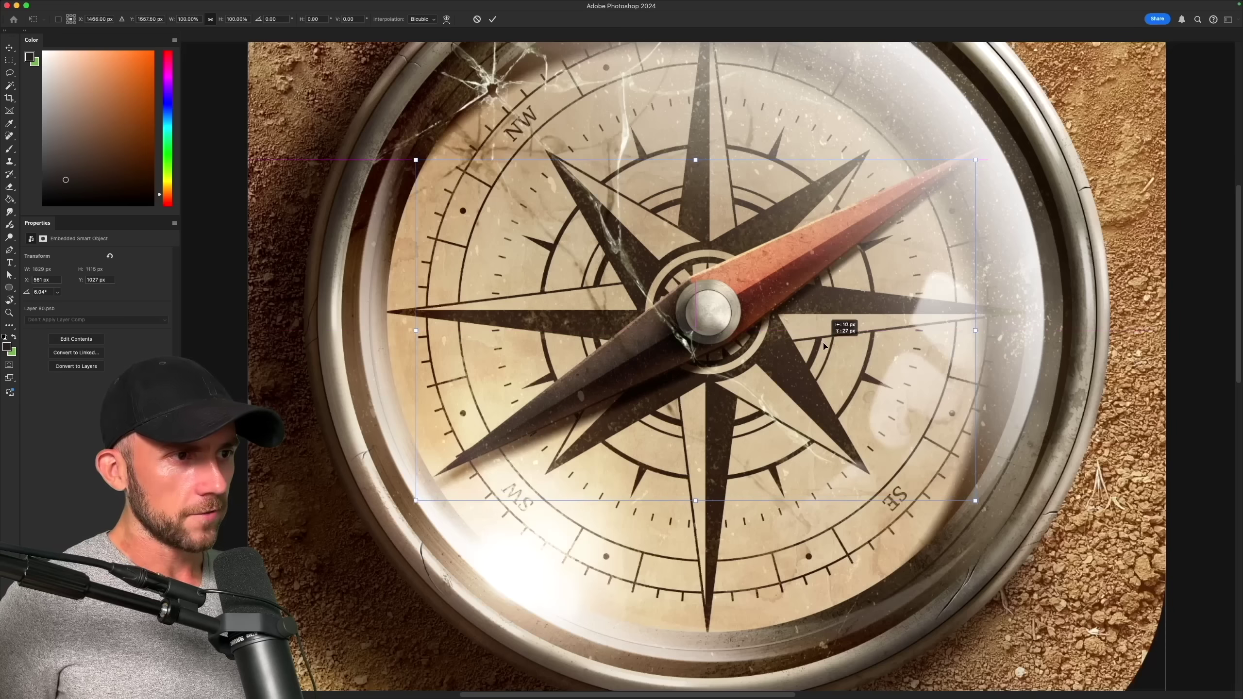
drag(826, 348, 827, 351)
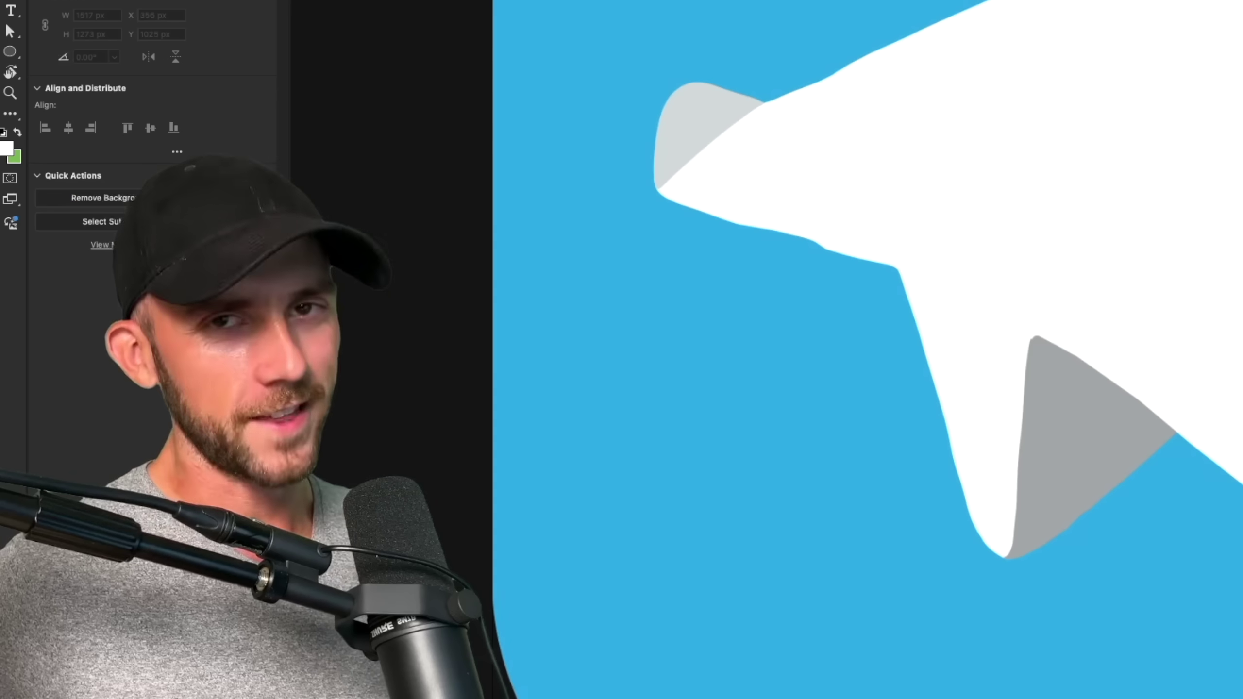
Paint grey shading on the plane's lower fold and darken the triangle inside the fold
drag(899, 299, 1001, 261)
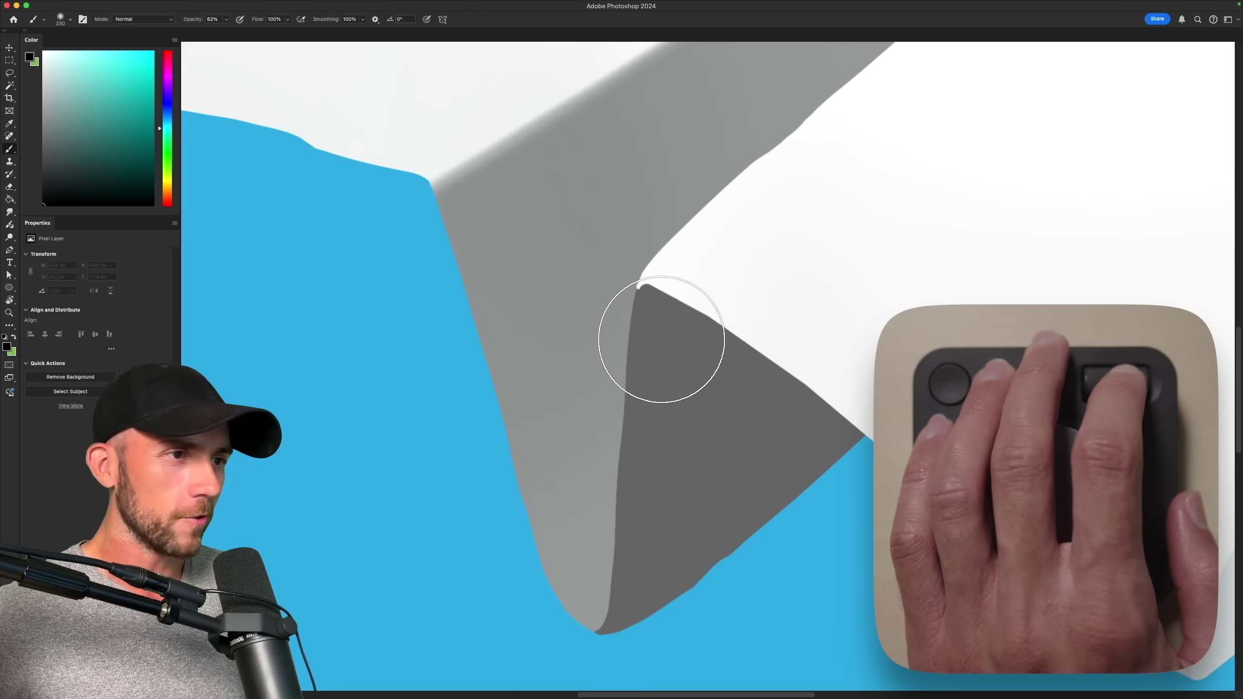
mouse_move(669, 345)
mouse_down()
mouse_move(686, 431)
mouse_move(678, 340)
mouse_move(745, 347)
mouse_move(742, 382)
mouse_move(648, 437)
mouse_move(646, 319)
mouse_up()
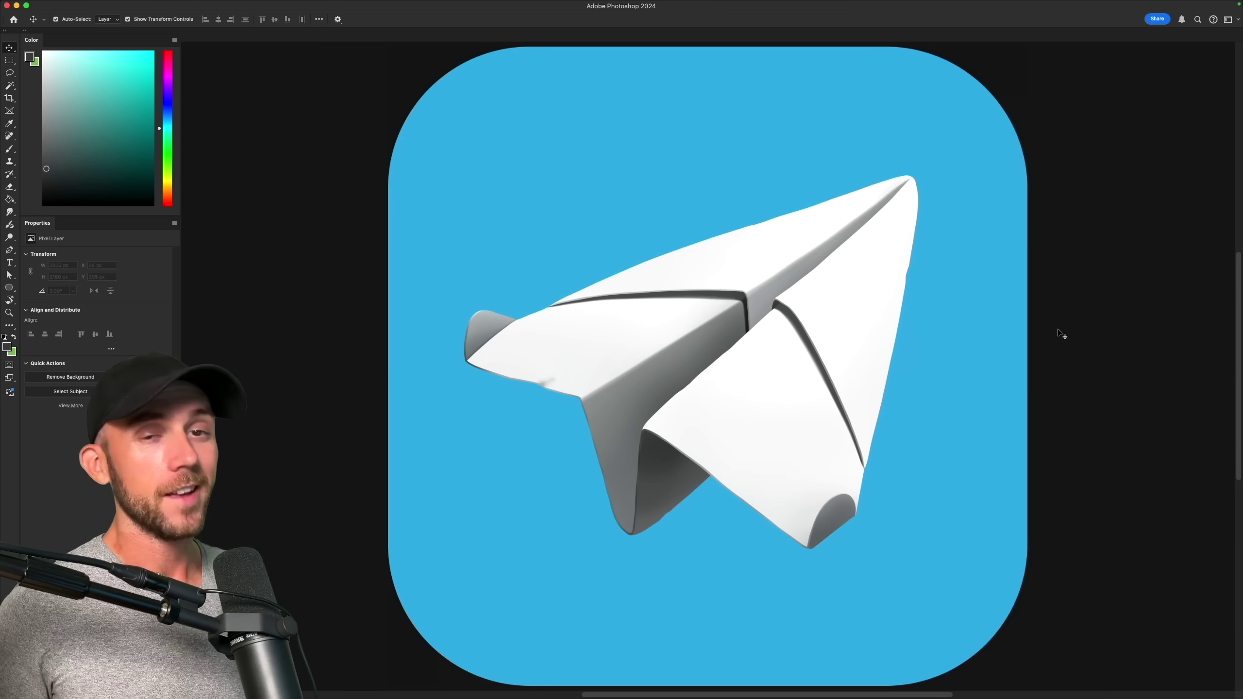
Place the crumpled paper texture over the plane and adjust its position to fit
drag(737, 399, 698, 322)
key(F13)
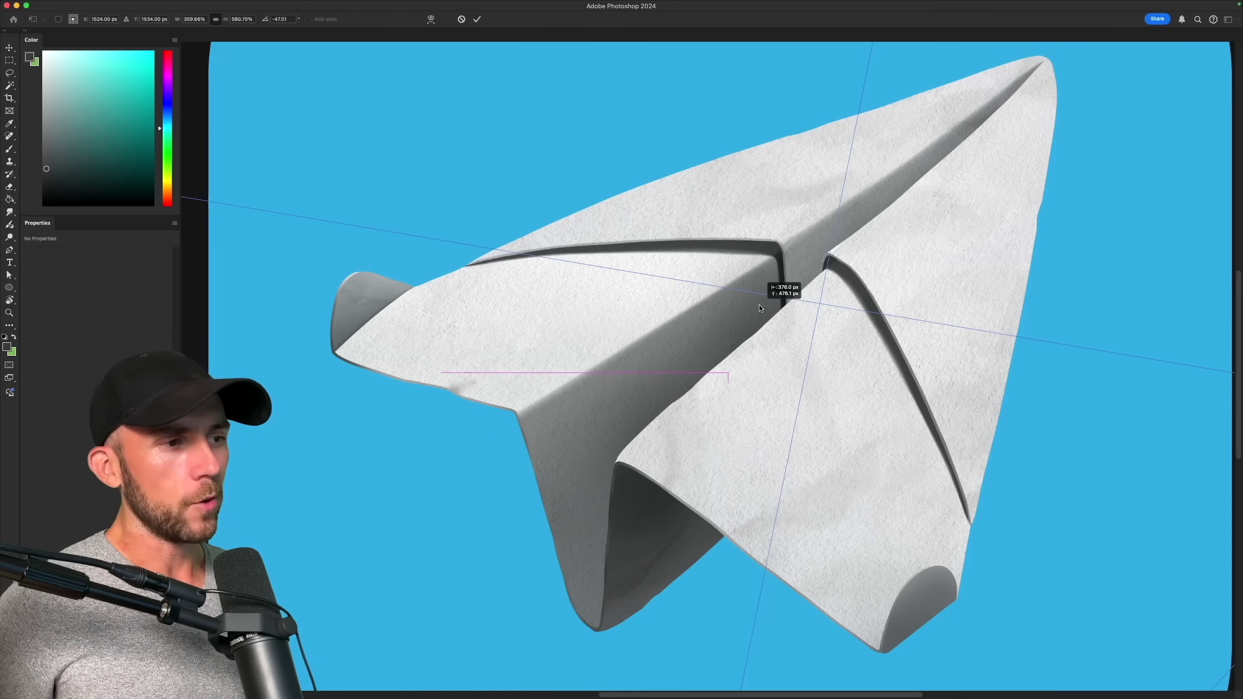
drag(761, 308, 847, 429)
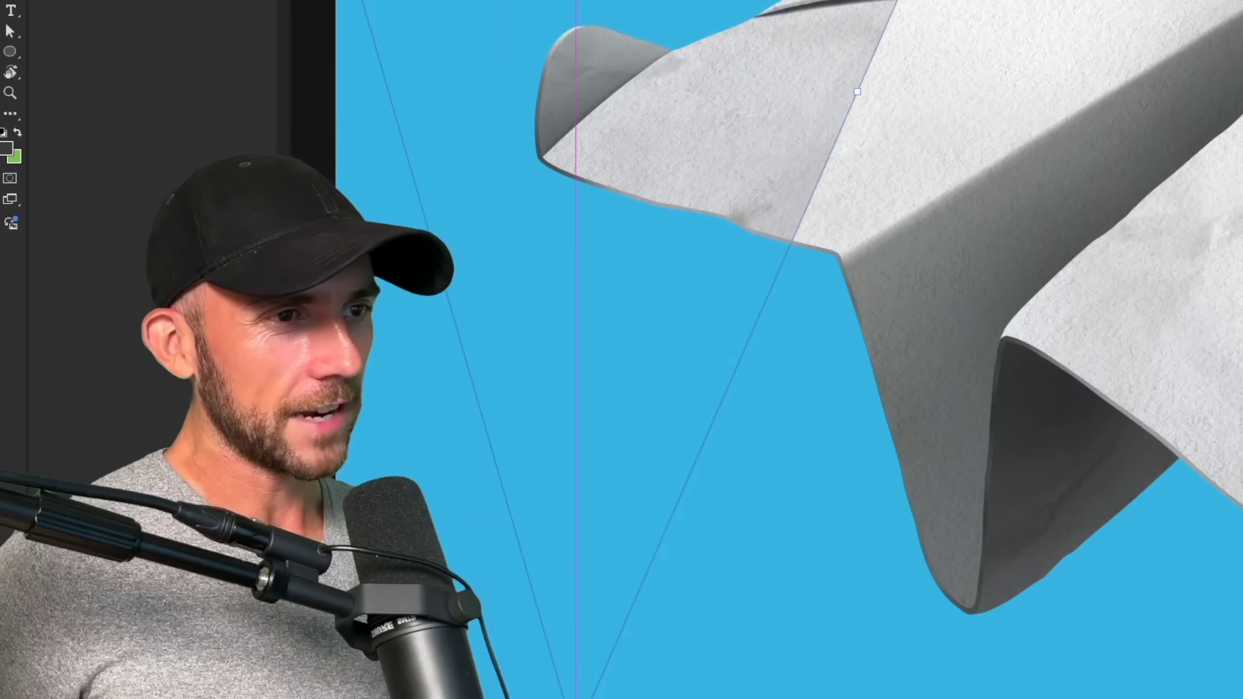
drag(1175, 206, 930, 51)
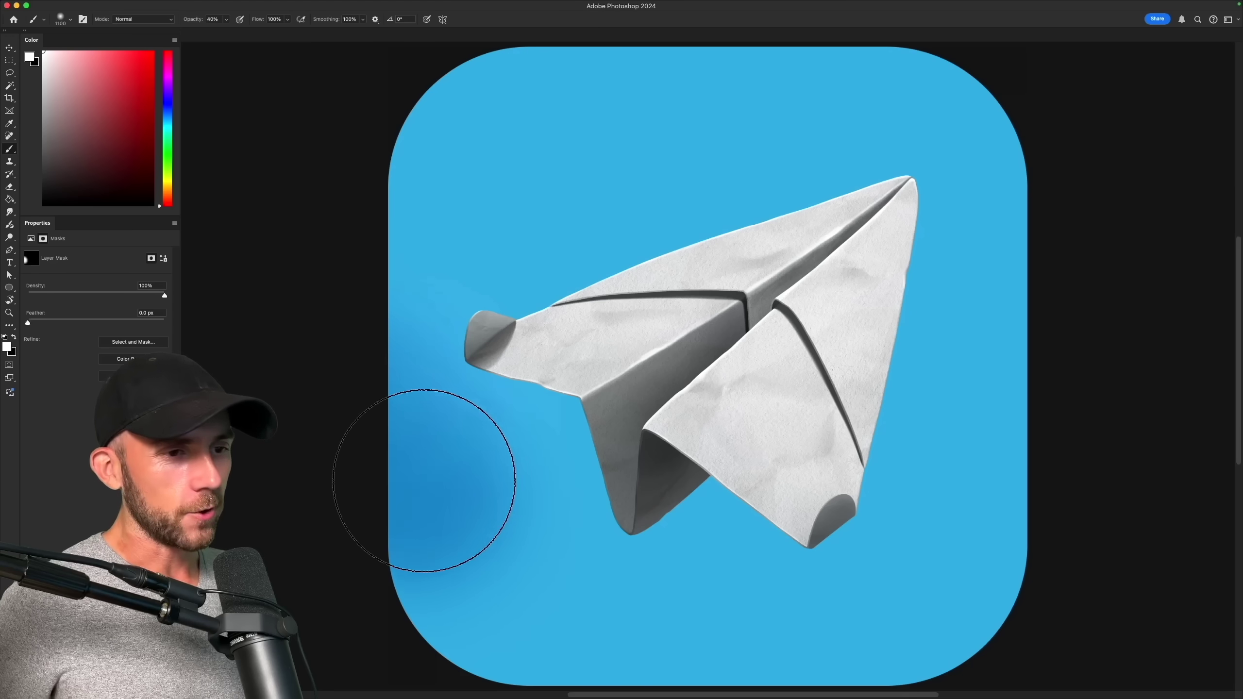
Darken the blue toward the lower left and place clouds in the bottom-right and top-left corners
mouse_move(425, 477)
mouse_down()
mouse_move(531, 574)
mouse_move(705, 620)
mouse_up()
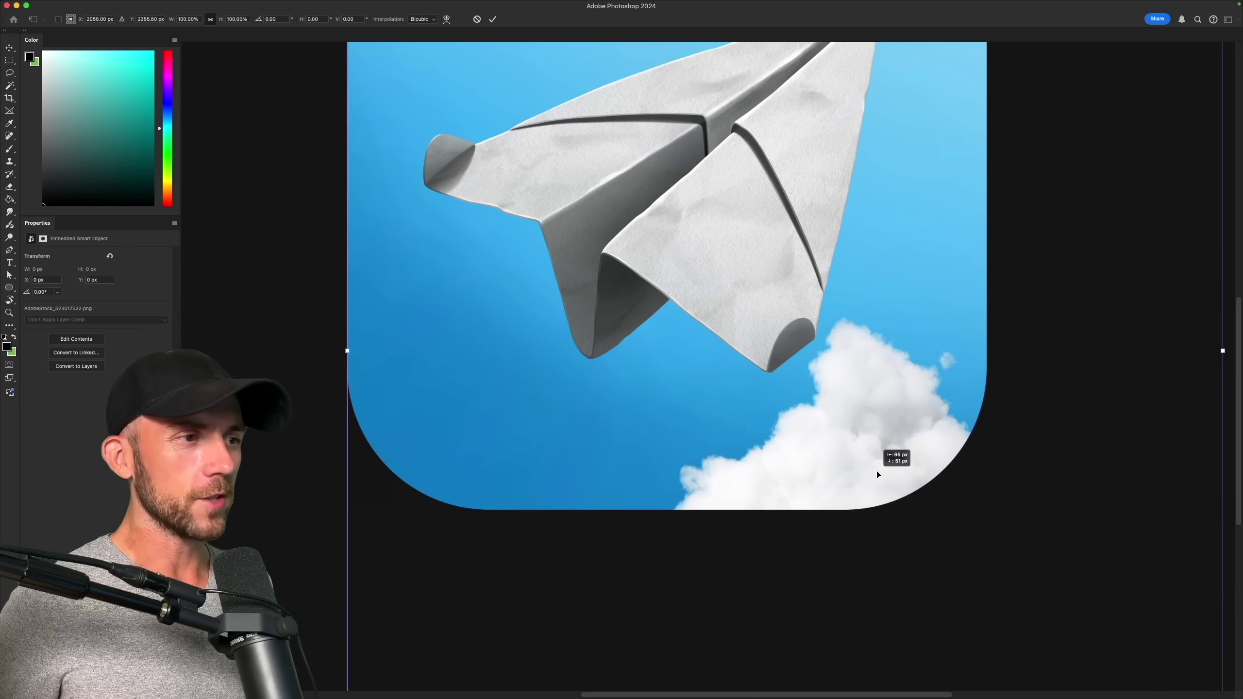
drag(874, 472, 932, 401)
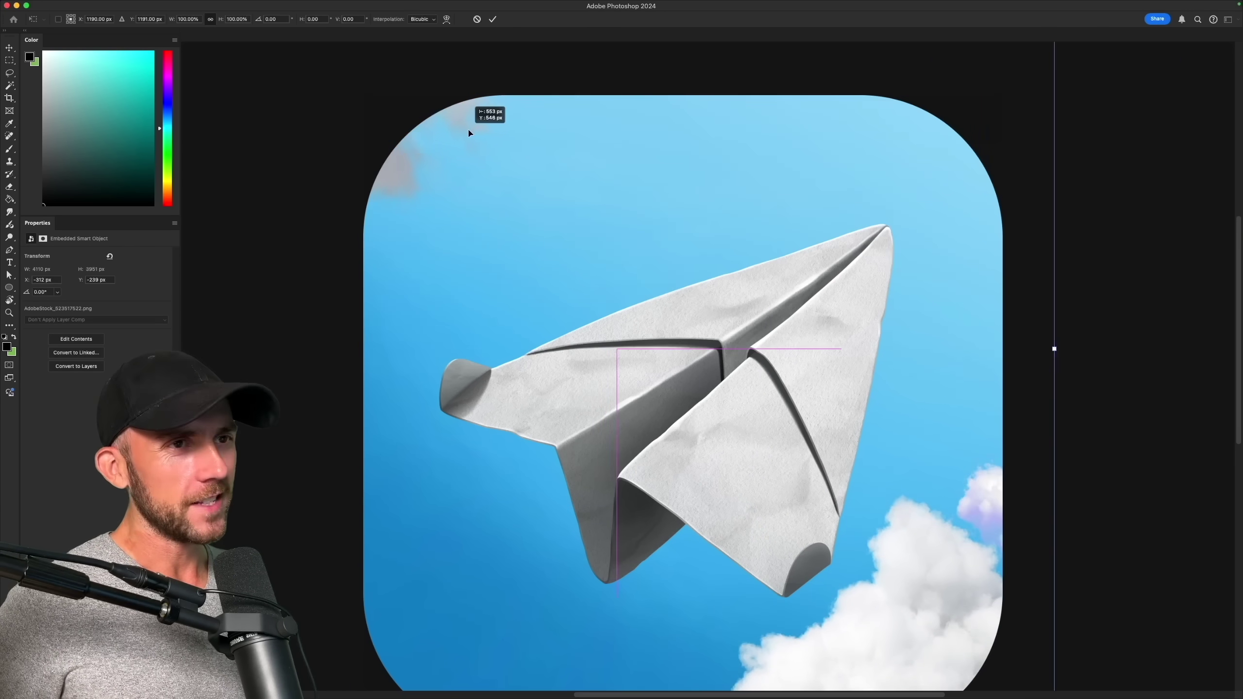
drag(472, 125, 526, 176)
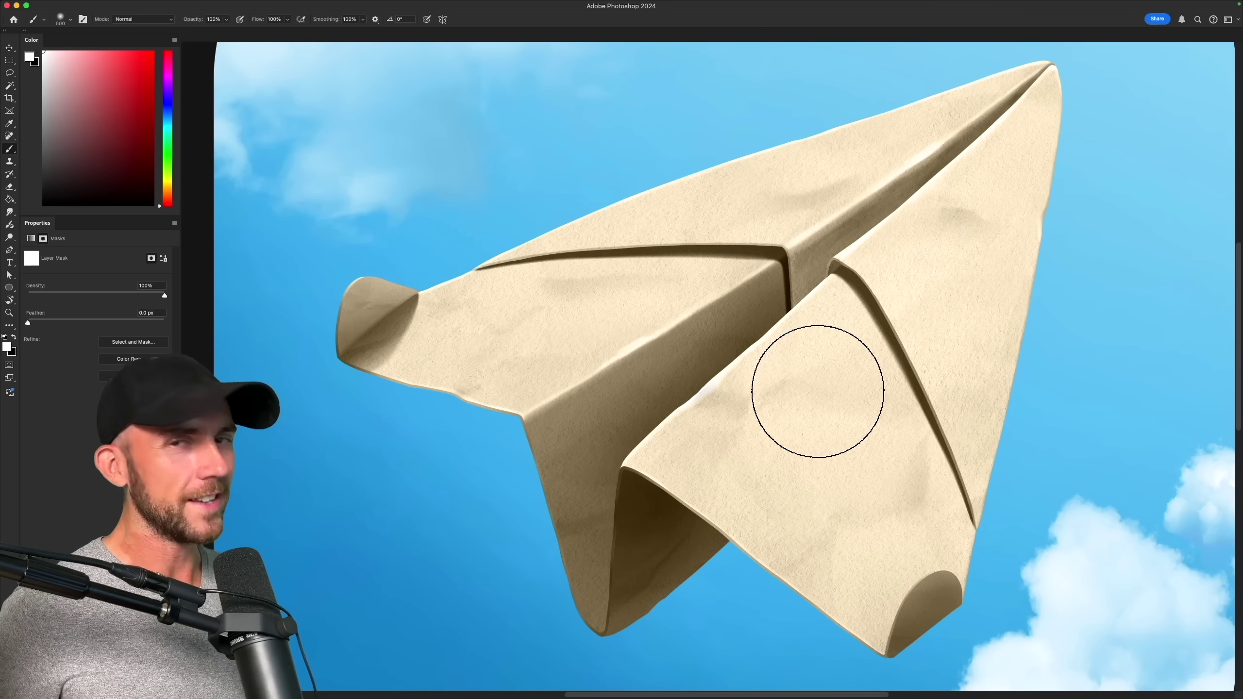
Scroll and pan the view to bring the paper plane's tail into view
scroll(448, 313, up, 3)
drag(527, 314, 924, 363)
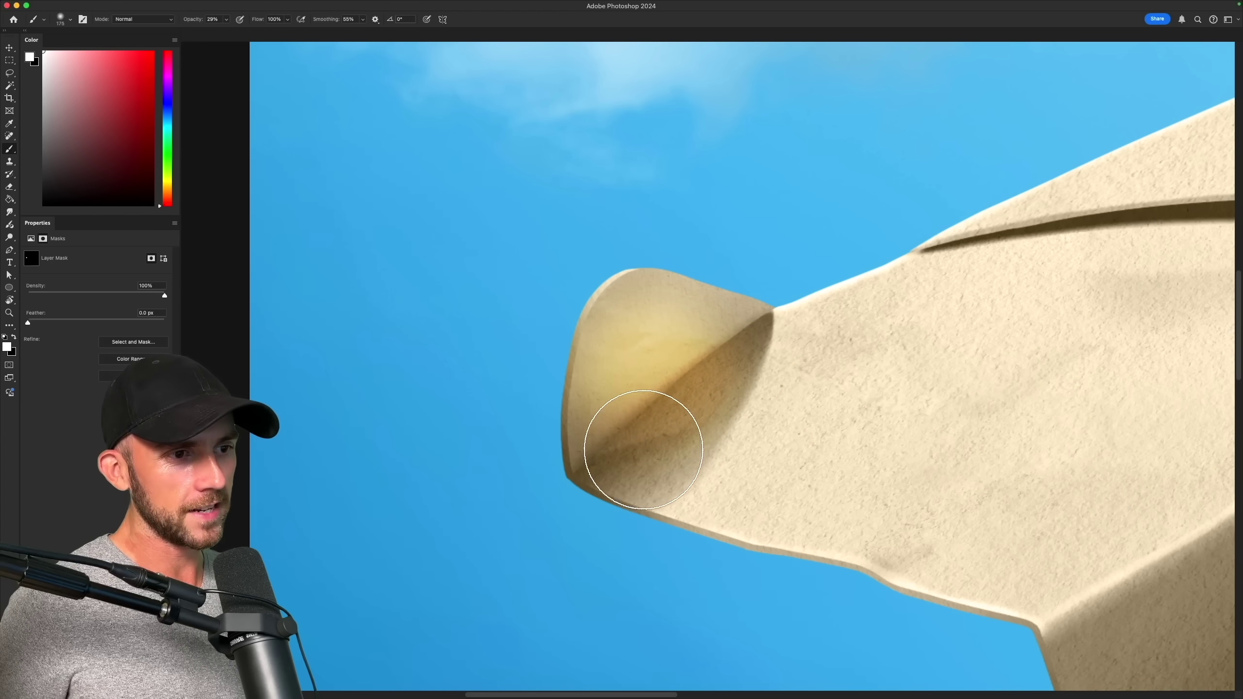
scroll(621, 434, right, 10)
scroll(620, 434, down, 10)
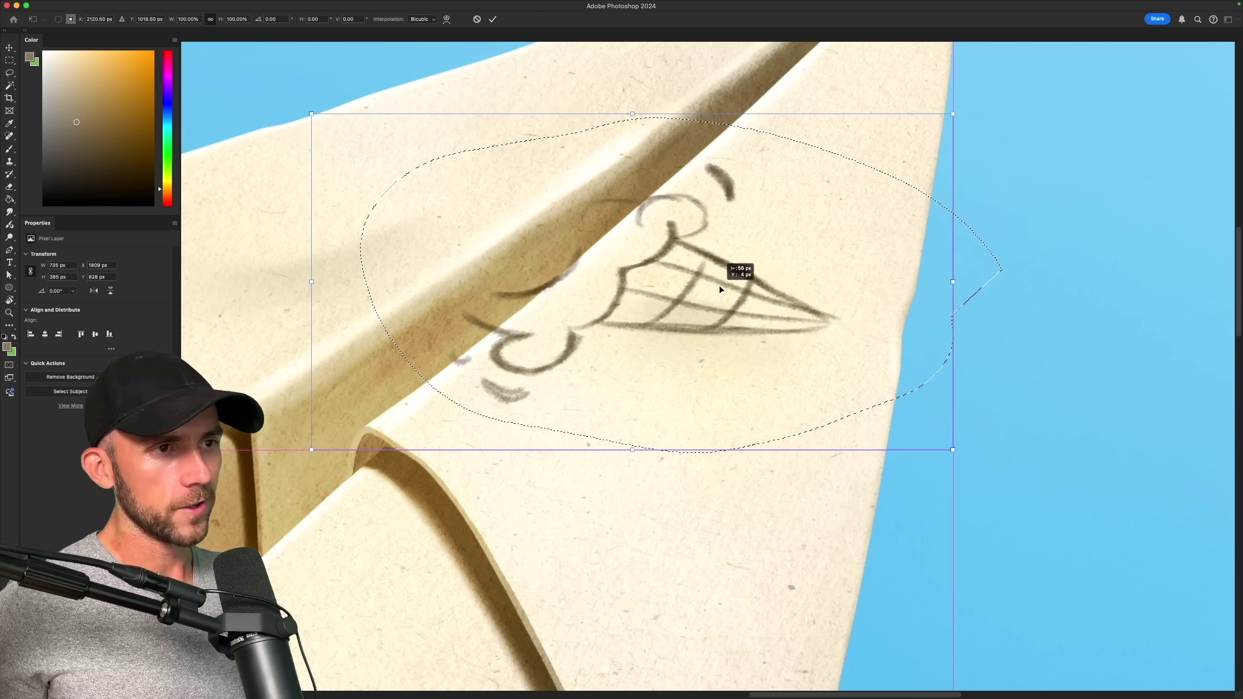
Position the ice cream and basketball stickers, then paint a crease shadow and a curl shadow
drag(721, 287, 765, 292)
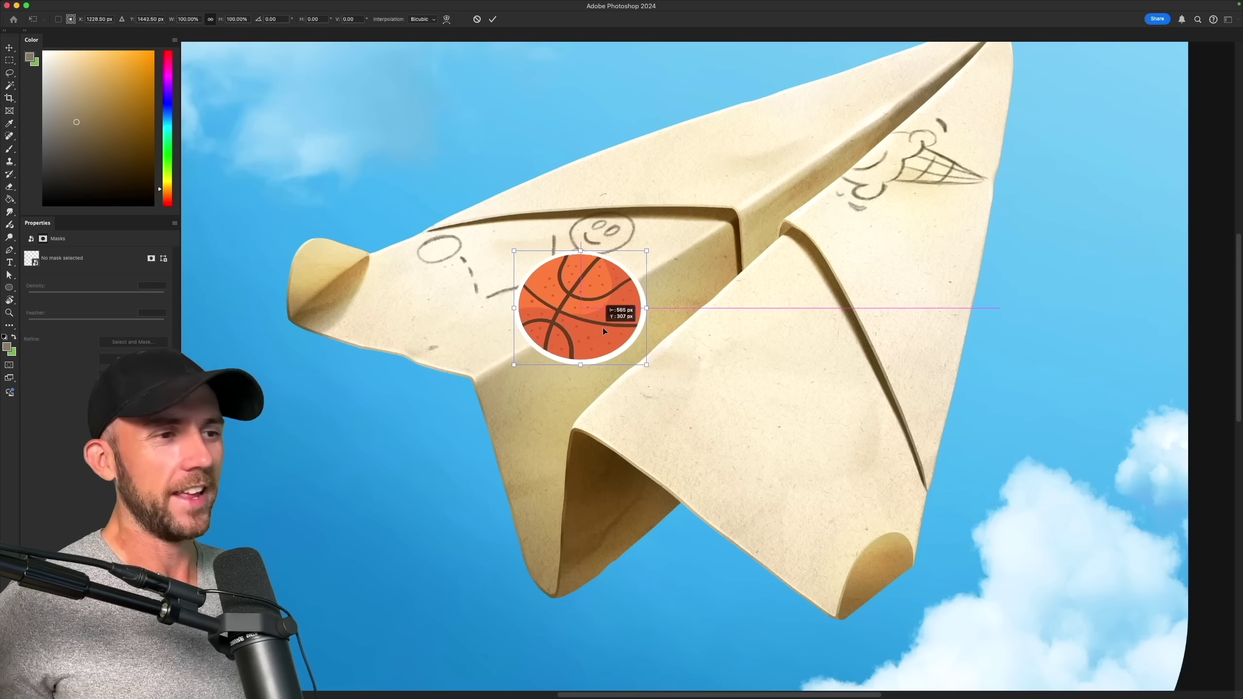
mouse_move(602, 328)
mouse_down()
mouse_move(769, 379)
mouse_move(779, 445)
mouse_up()
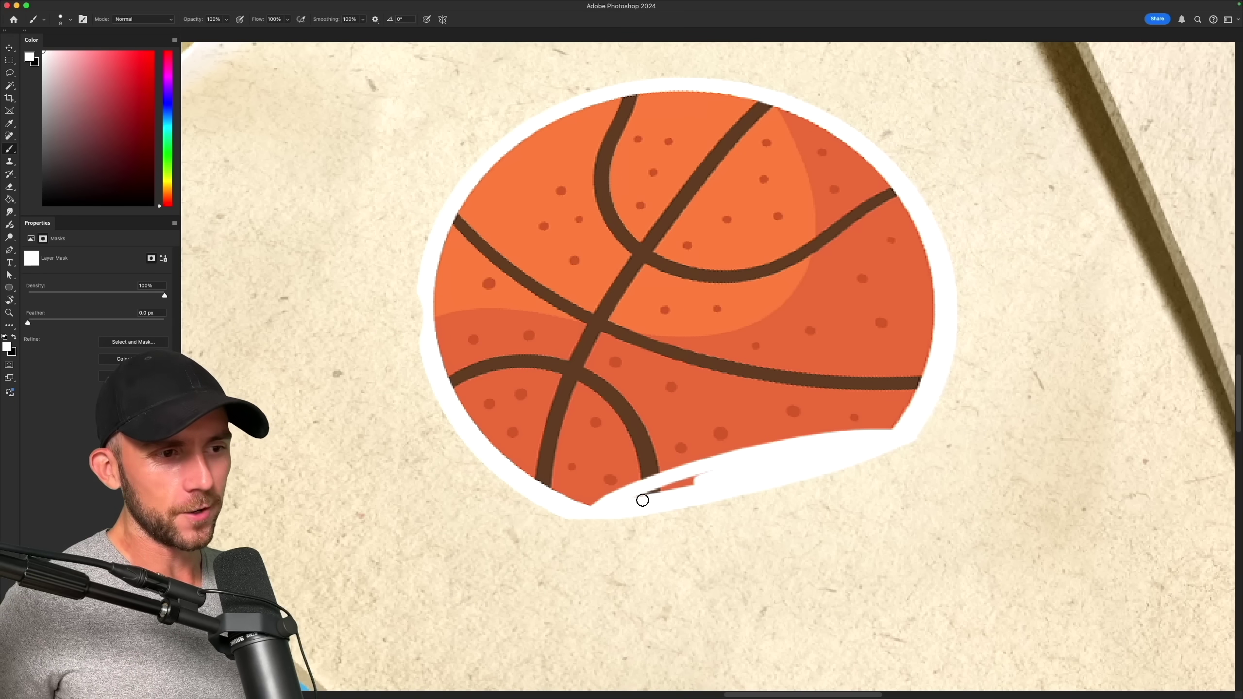
drag(665, 431, 696, 417)
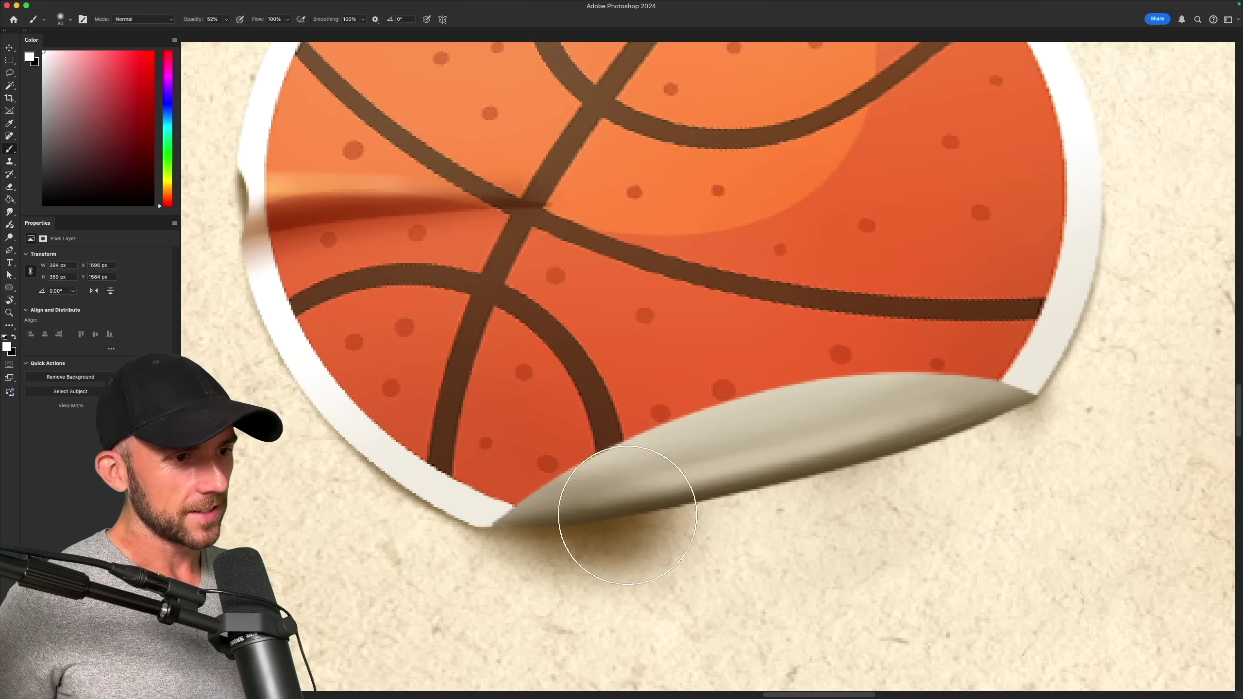
mouse_move(612, 514)
mouse_down()
mouse_move(790, 502)
mouse_move(902, 458)
mouse_move(940, 426)
mouse_up()
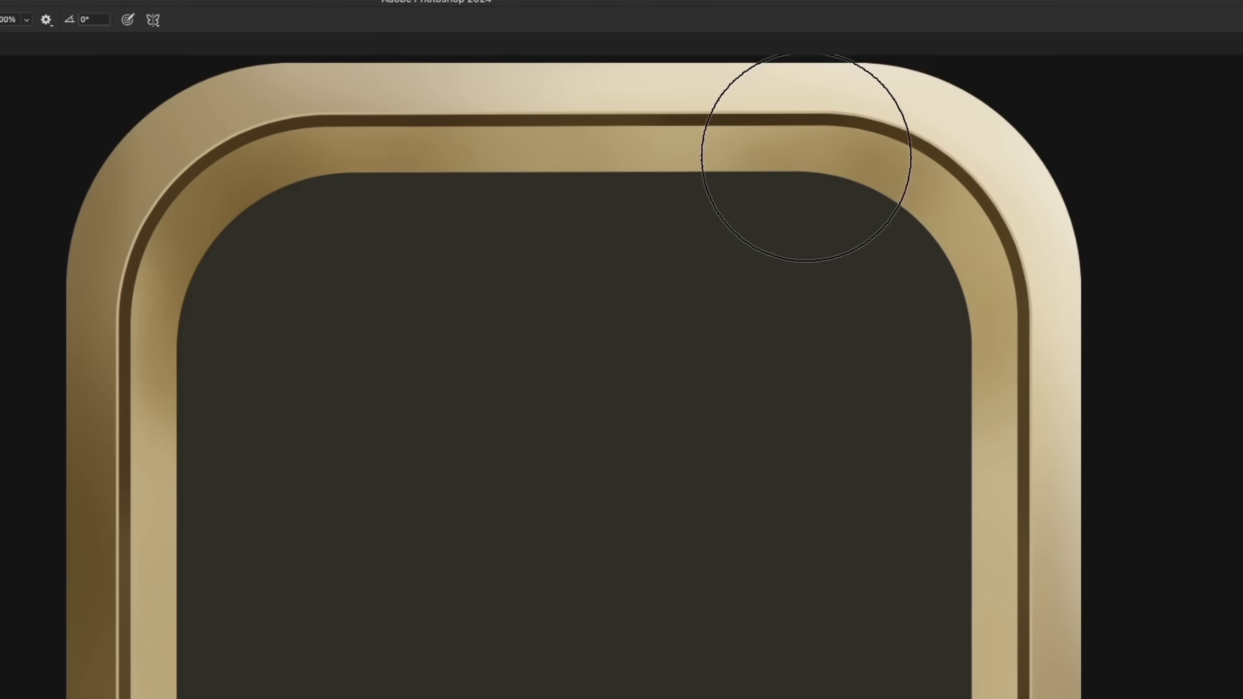
Darken the gold frame's top band, right side and top-right corner on the mask
drag(805, 153, 908, 204)
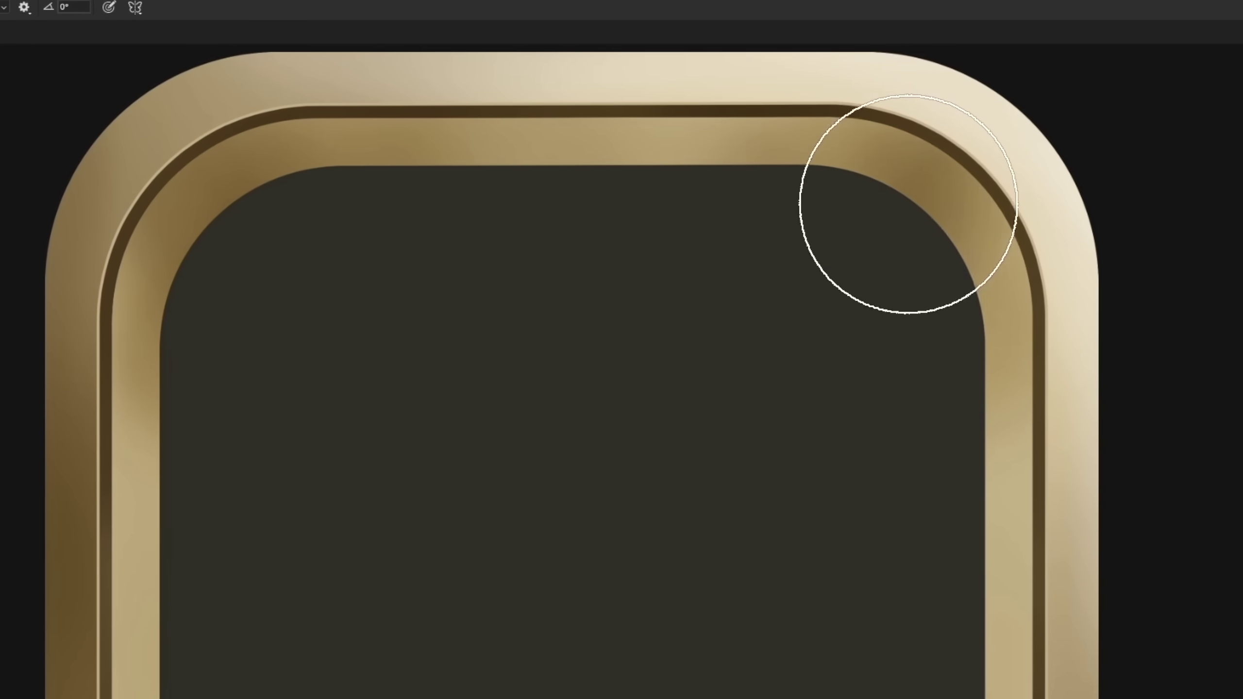
drag(739, 98, 810, 98)
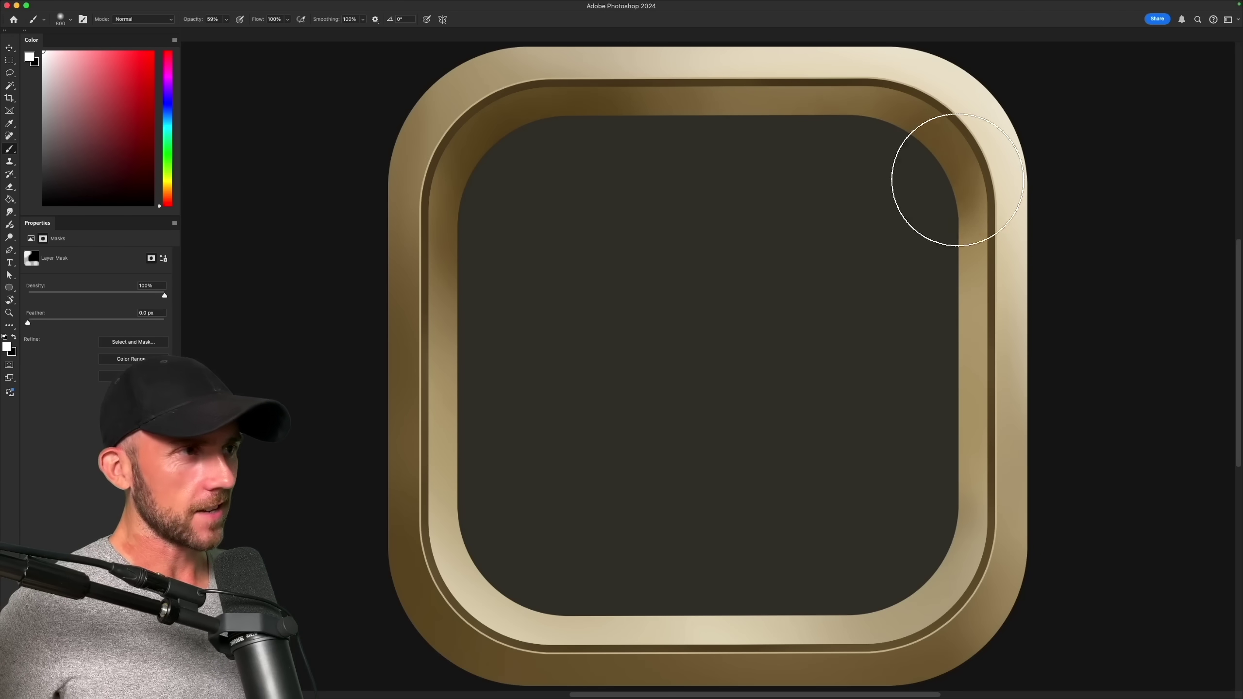
mouse_move(958, 179)
mouse_down()
mouse_move(951, 462)
mouse_move(959, 308)
mouse_move(936, 163)
mouse_move(760, 103)
mouse_up()
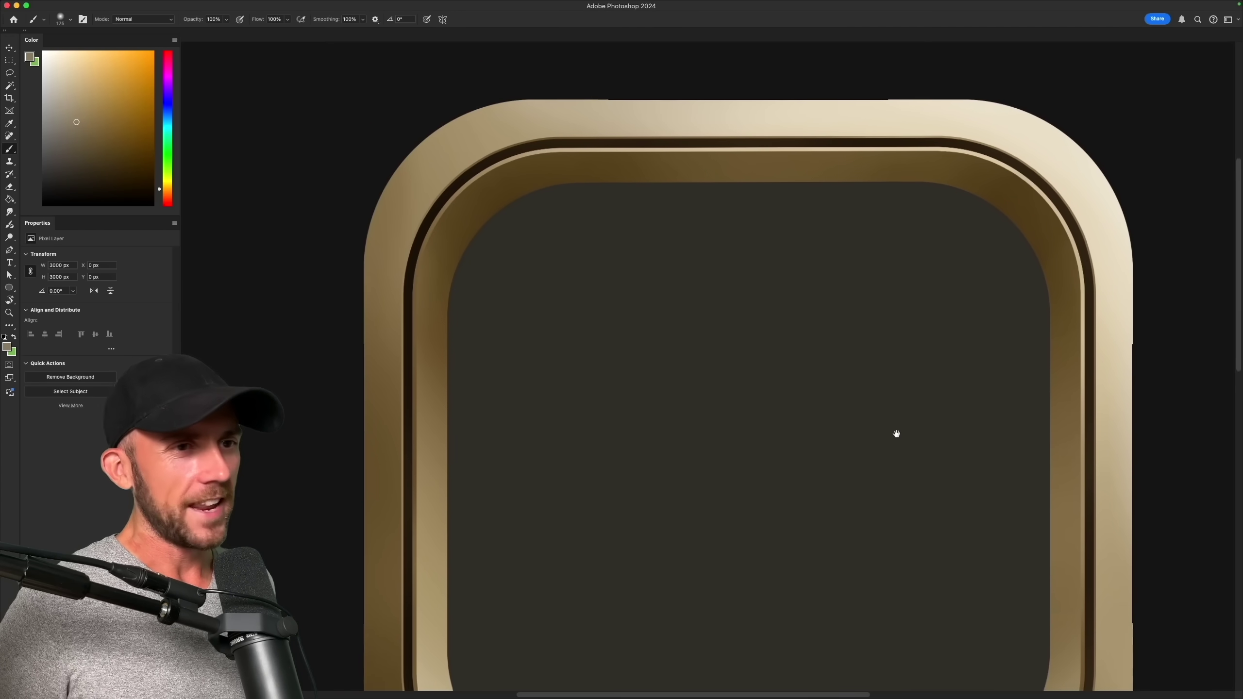
drag(896, 433, 854, 363)
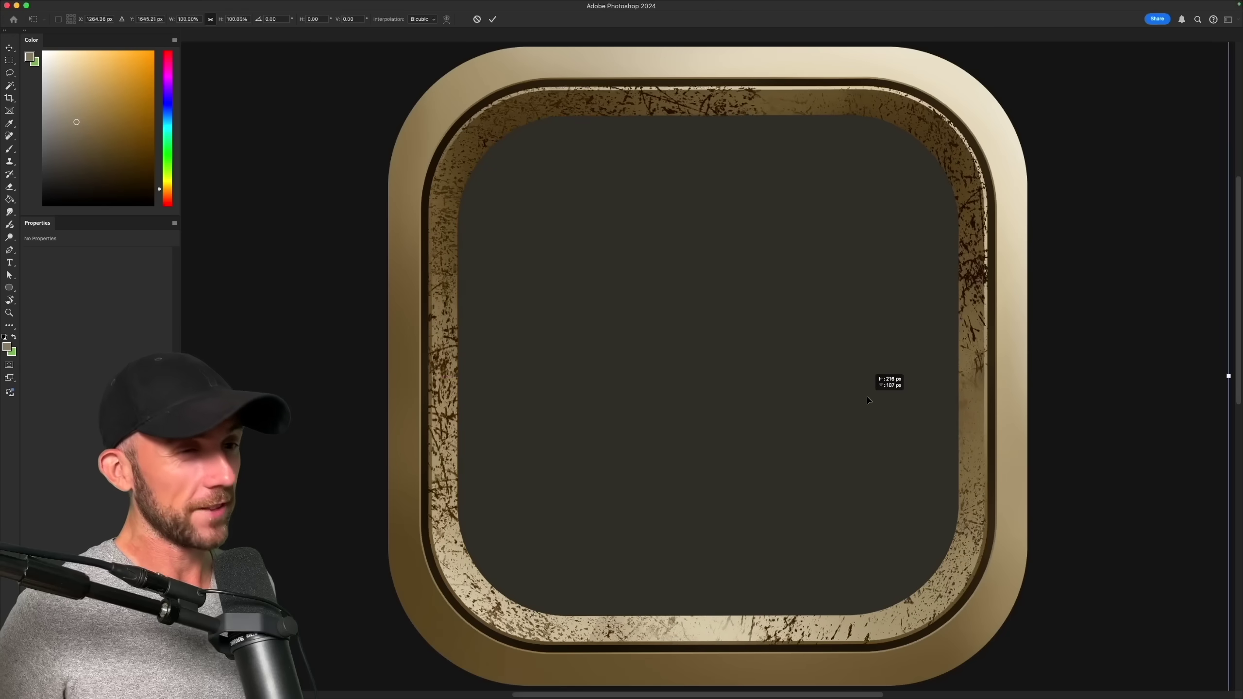
Drag the grunge texture into place over the frame's inner band
drag(857, 395, 923, 434)
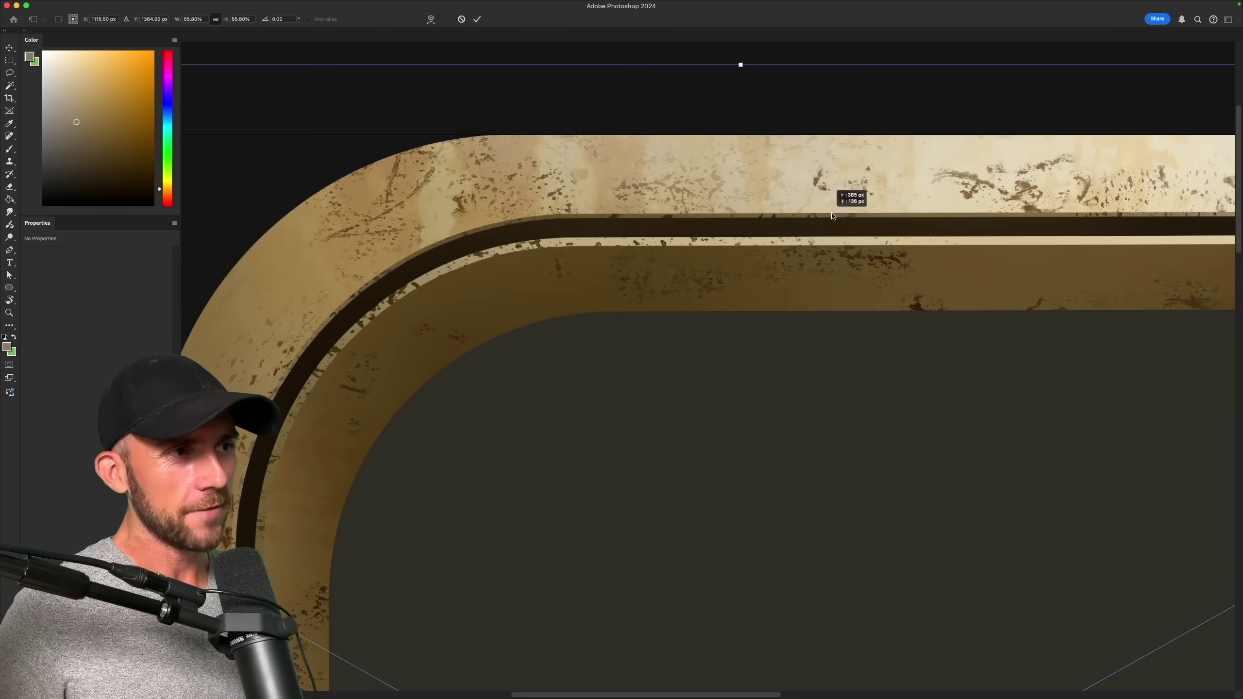
Slide the grunge texture layers right, down over the corner, and along the frame's top
drag(827, 211, 941, 226)
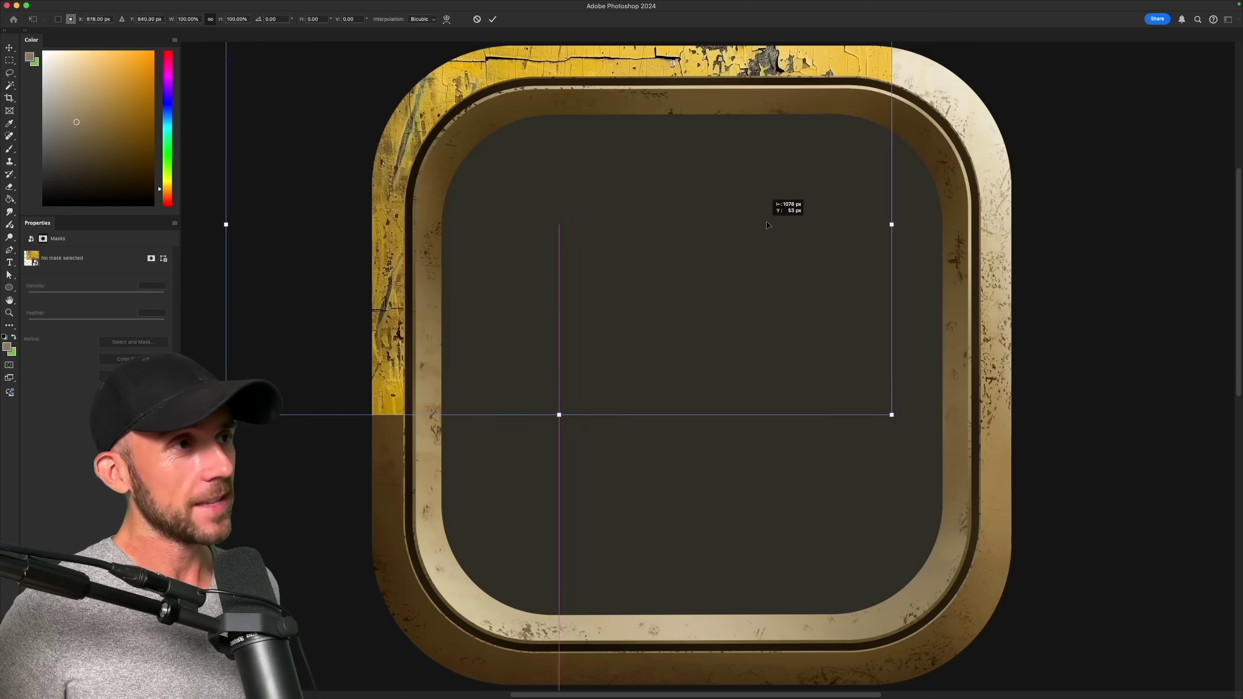
drag(772, 225, 910, 239)
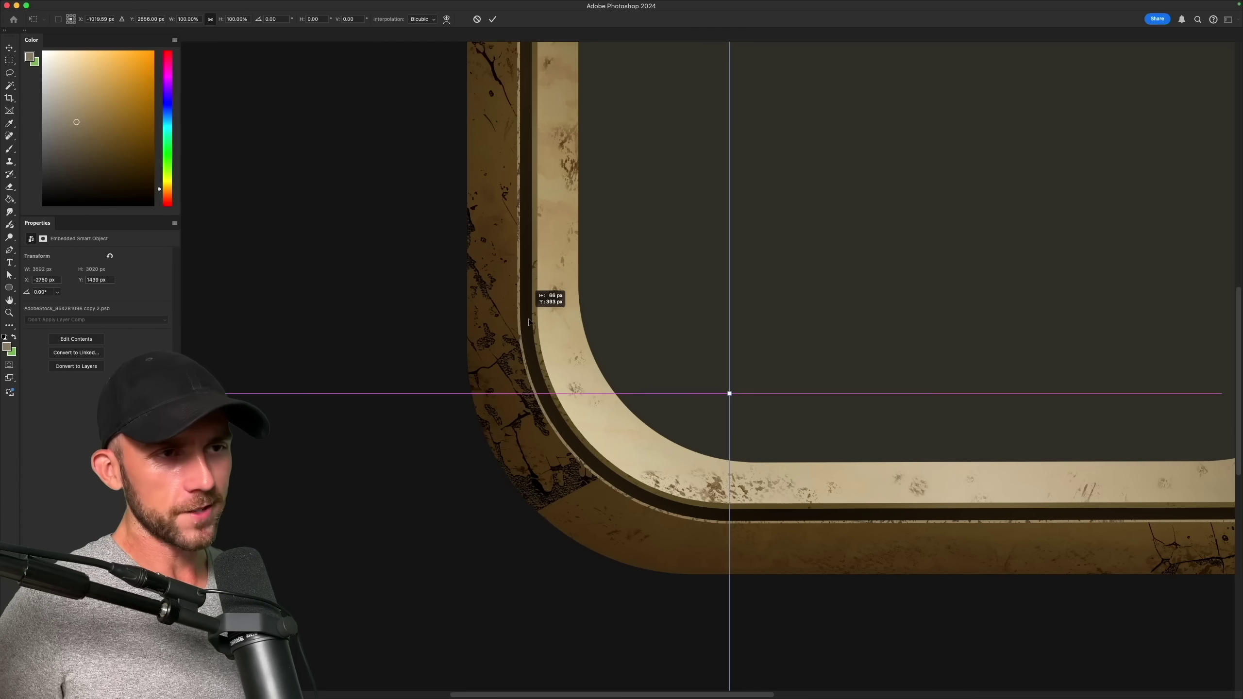
mouse_move(535, 314)
mouse_down()
mouse_move(557, 443)
mouse_move(542, 459)
mouse_up()
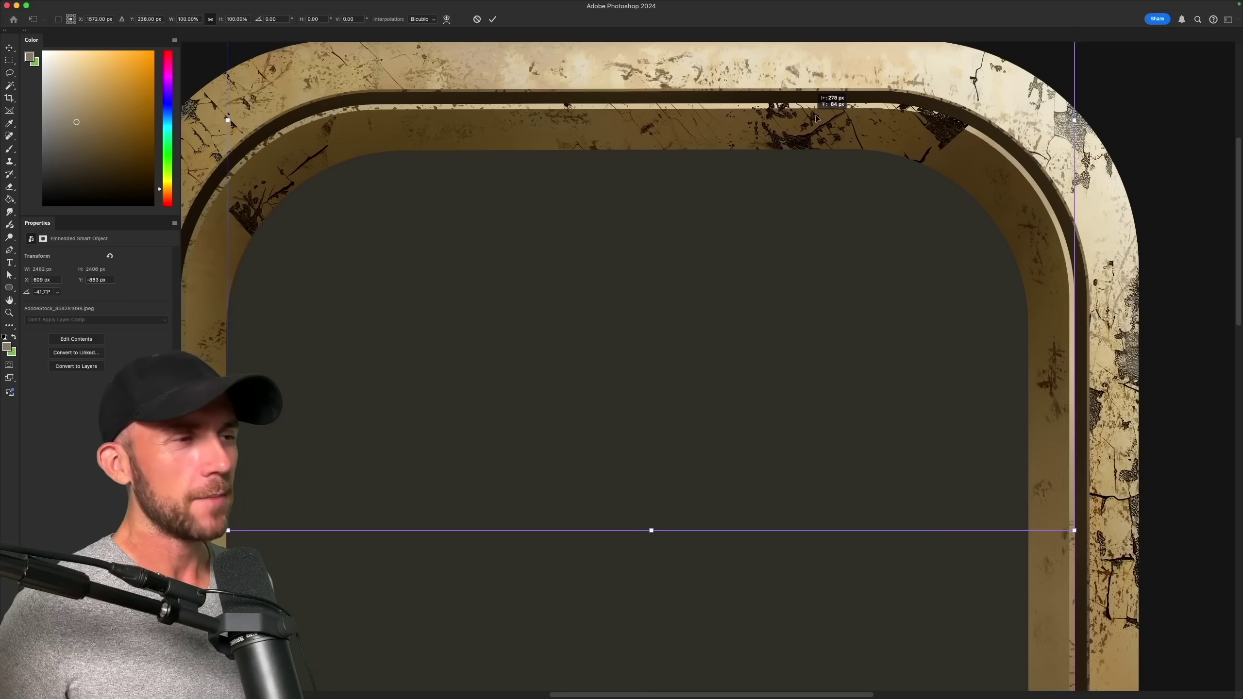
drag(814, 121, 935, 136)
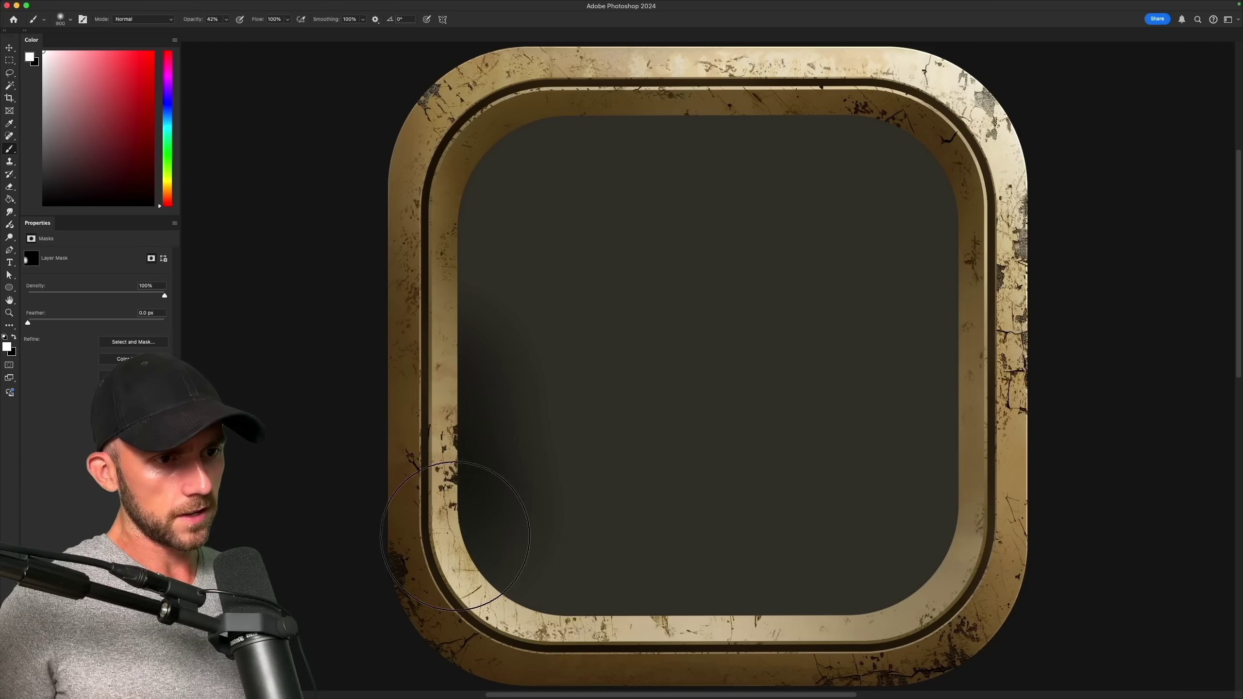
Shade the screen's corners and top, then move the scanline texture downward
drag(513, 573, 568, 590)
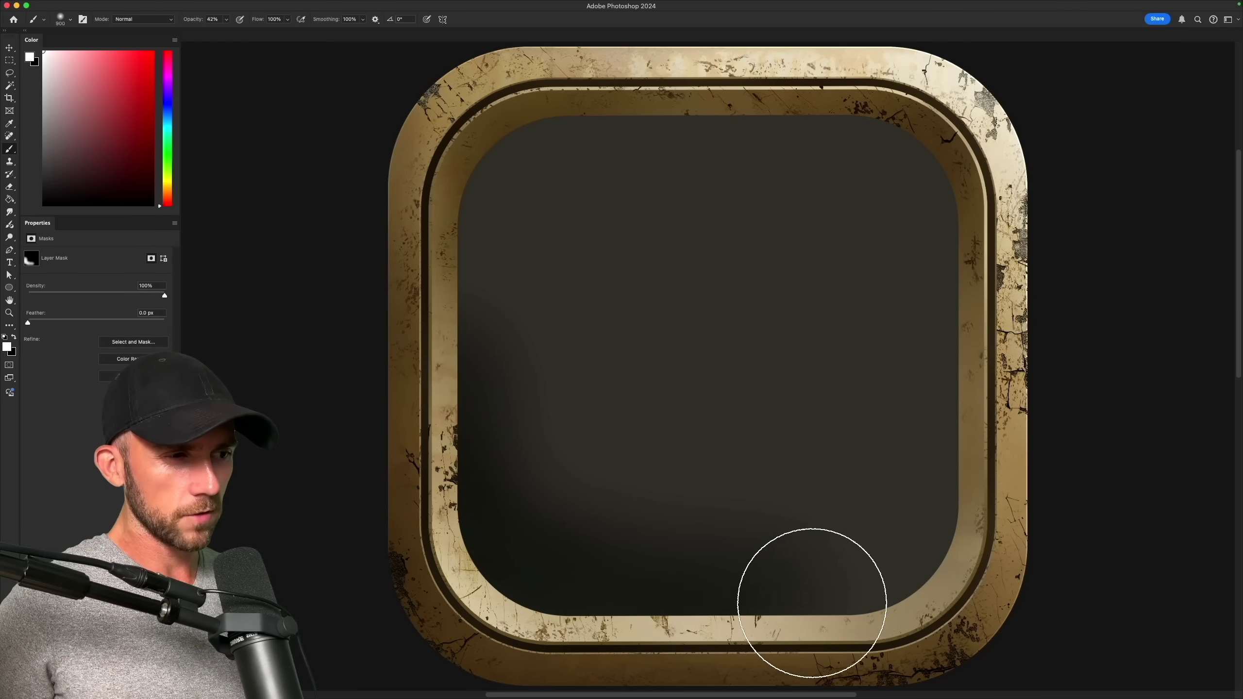
drag(812, 604, 919, 569)
mouse_move(589, 190)
mouse_down()
mouse_move(860, 213)
mouse_move(789, 246)
mouse_up()
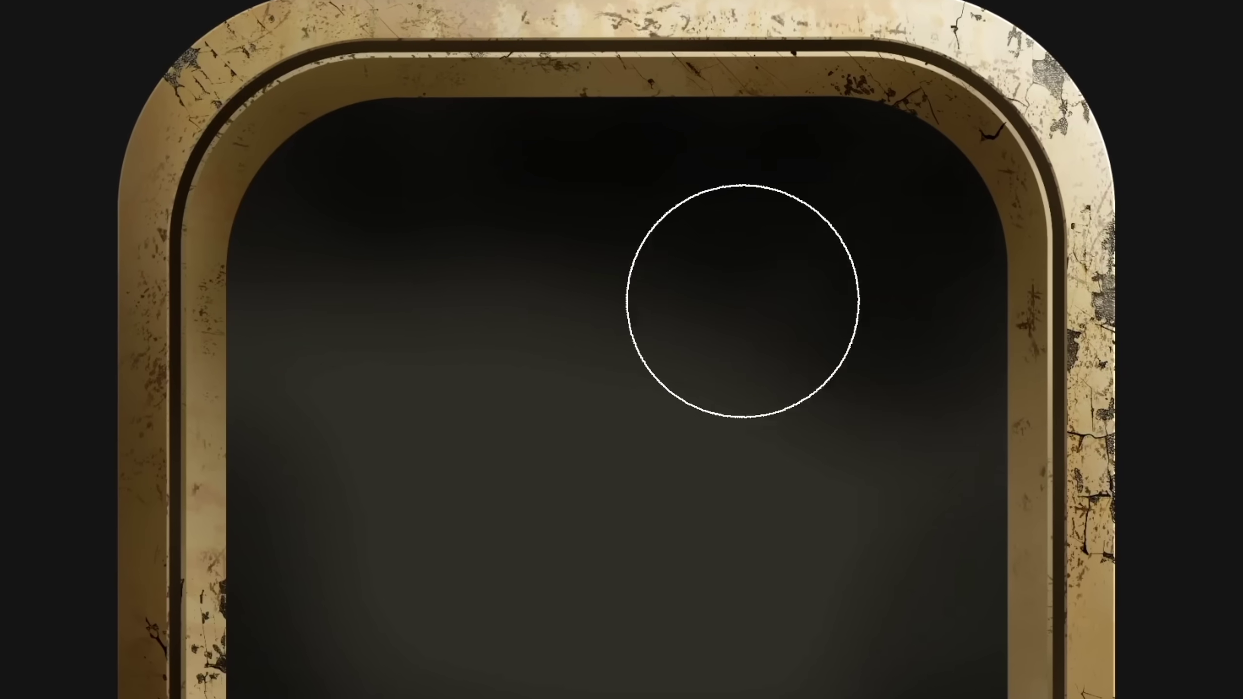
mouse_move(264, 305)
mouse_down()
mouse_move(505, 185)
mouse_move(618, 208)
mouse_move(790, 160)
mouse_move(652, 144)
mouse_up()
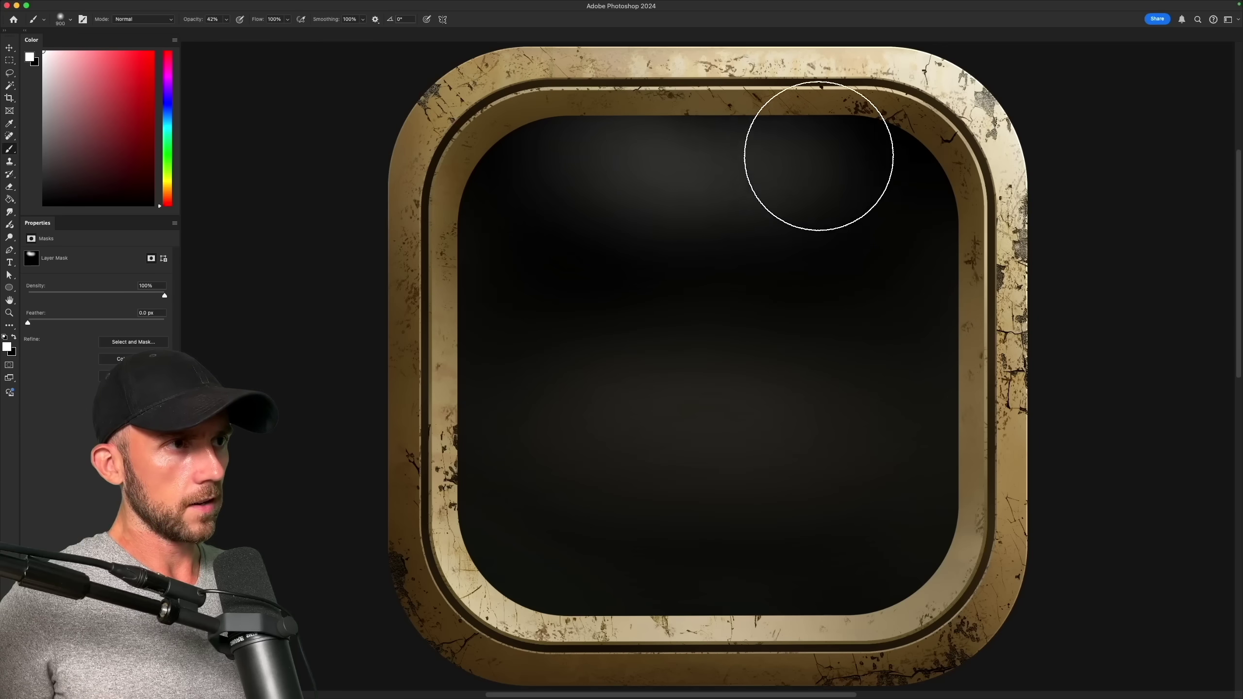
mouse_move(615, 639)
mouse_down()
mouse_move(683, 648)
mouse_move(766, 624)
mouse_up()
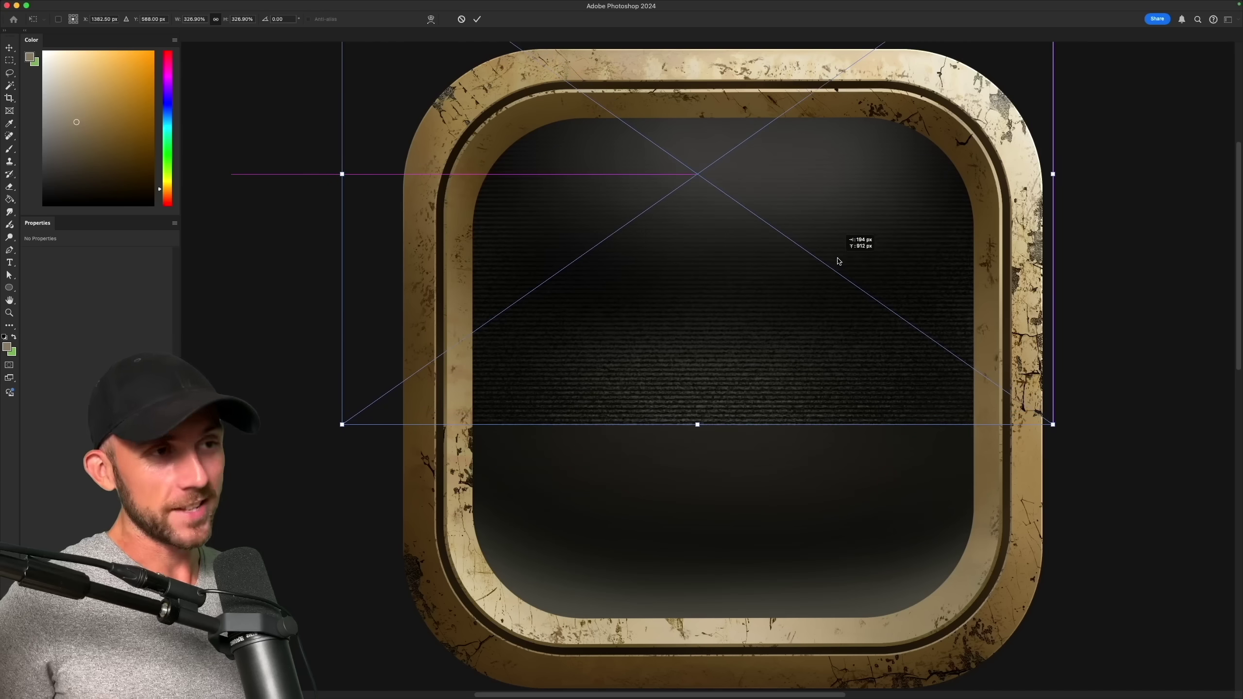
drag(847, 258, 858, 448)
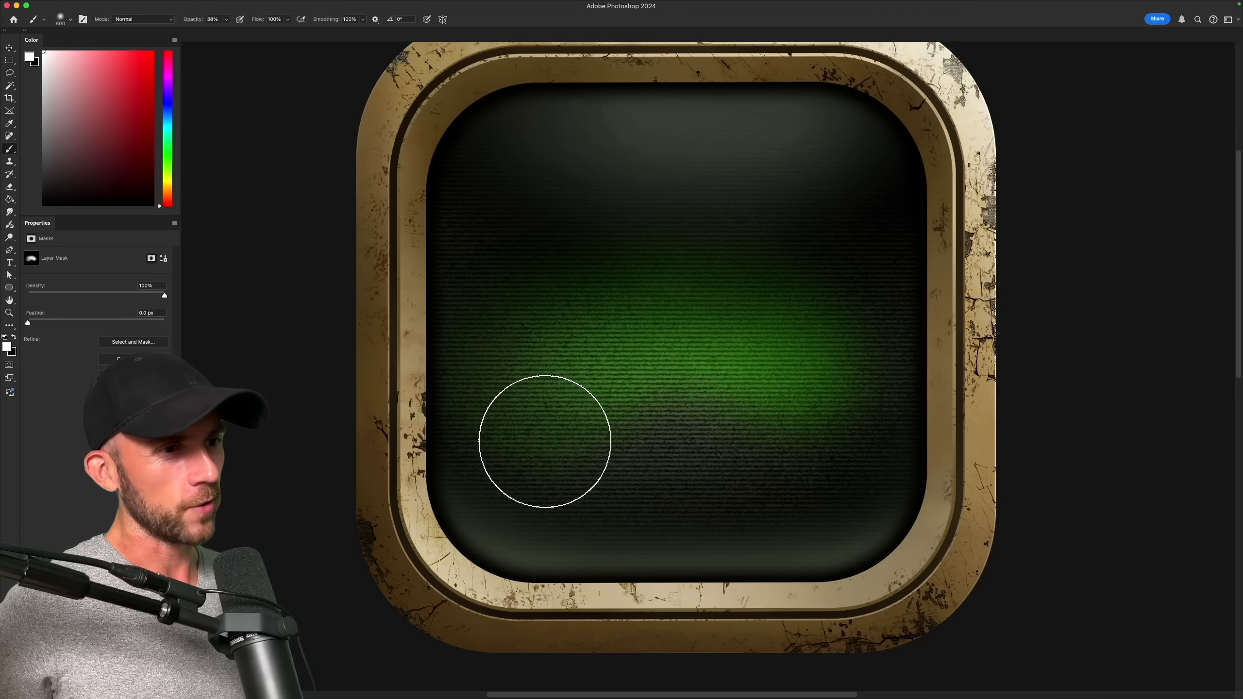
Enlarge the brush to 1200 and paint brighter green on the mask, then align the >_ prompt and texture
key(bracketright)
key(bracketright)
key(bracketright)
key(bracketright)
drag(545, 442, 719, 442)
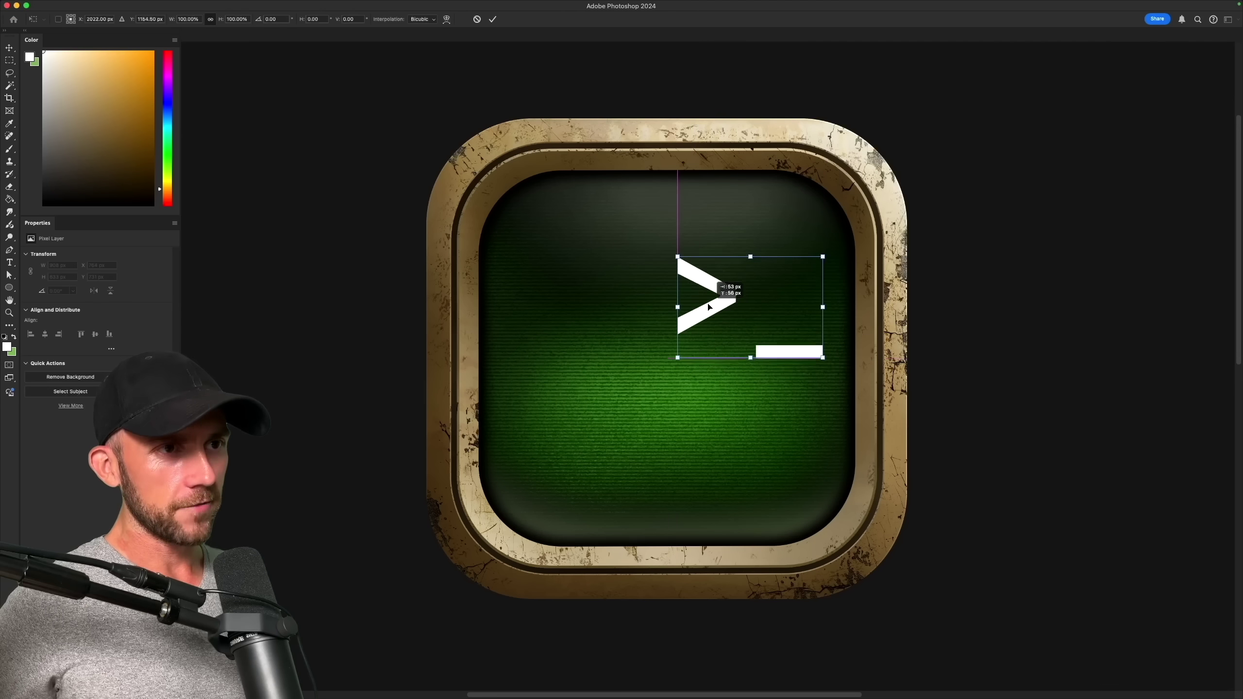
drag(710, 298, 680, 280)
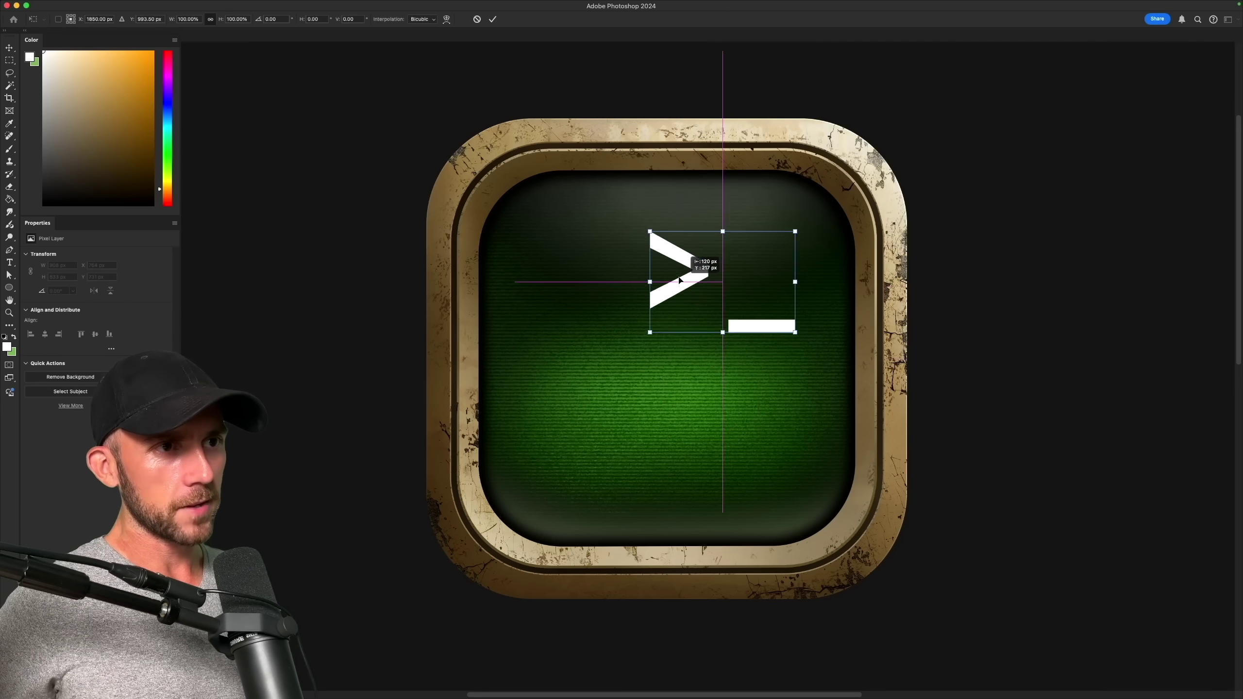
drag(571, 256, 525, 255)
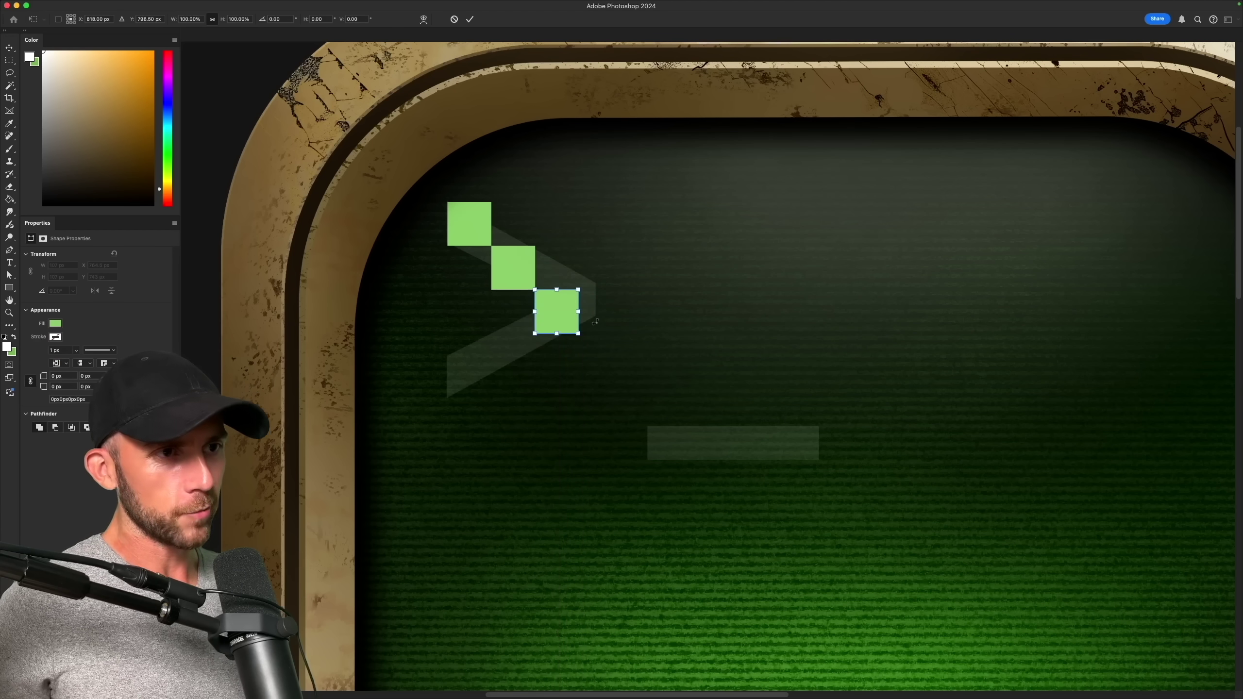
drag(813, 414, 841, 414)
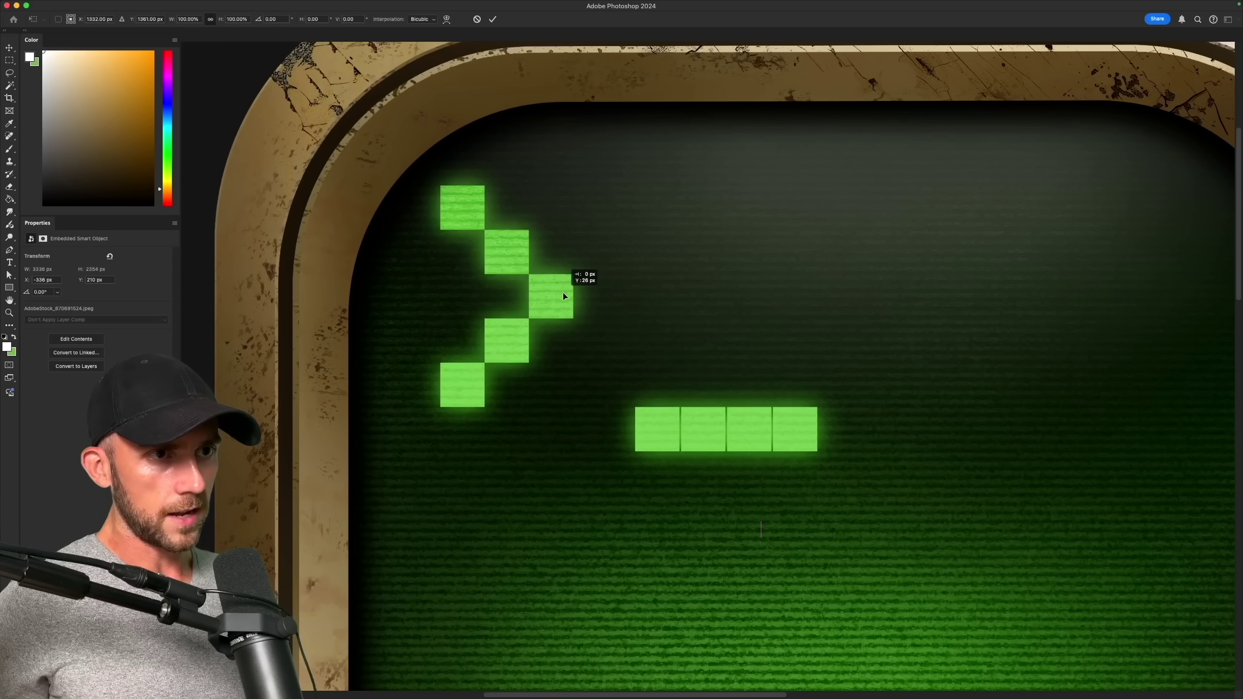
drag(563, 292, 563, 308)
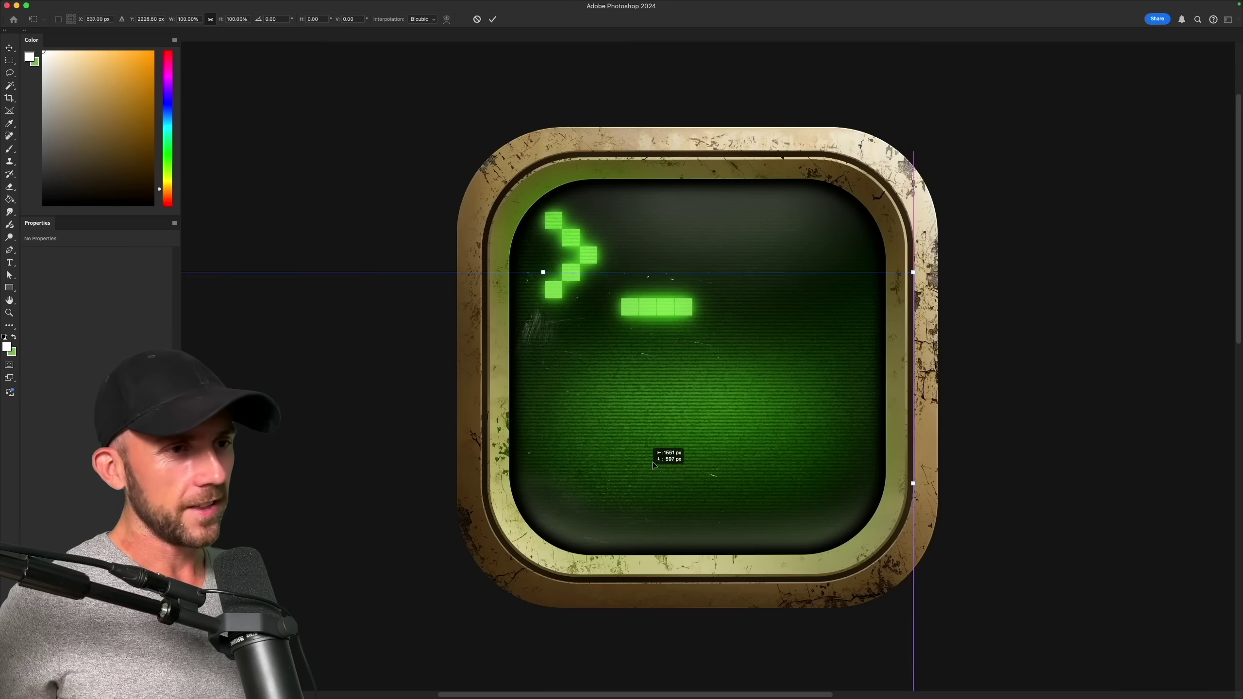
Slide the glow and scratch overlay layers up and right into alignment over the terminal icon
drag(647, 464, 803, 378)
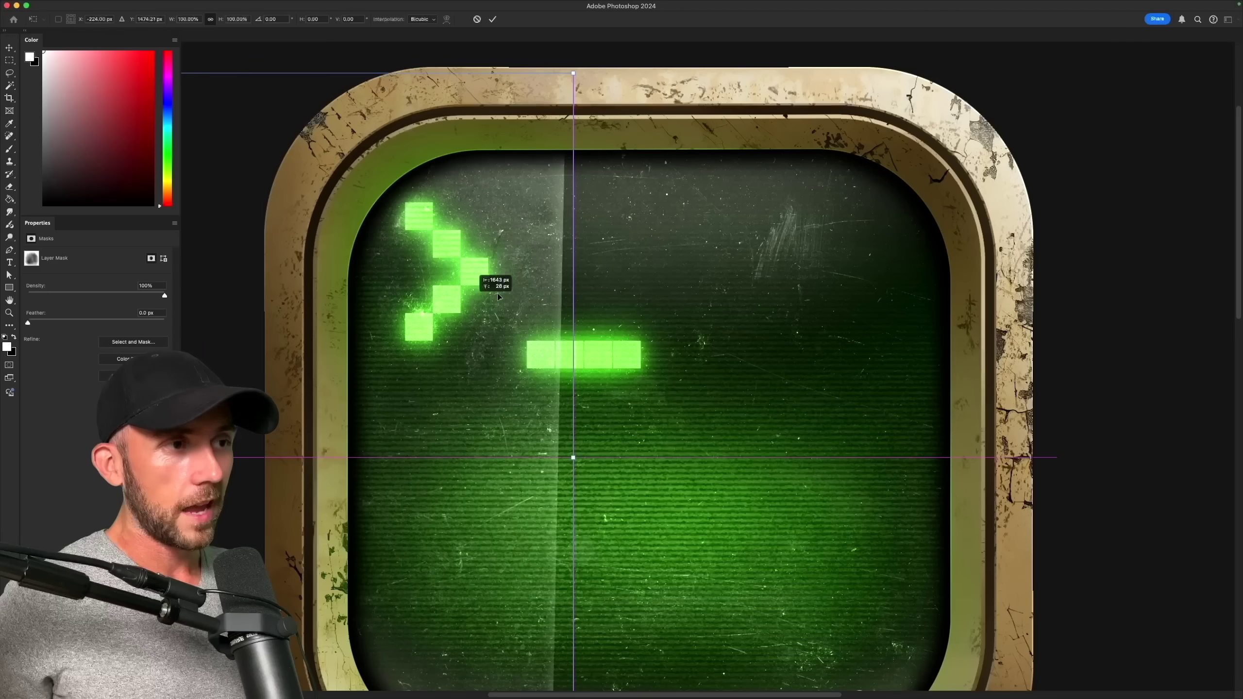
drag(485, 298, 855, 299)
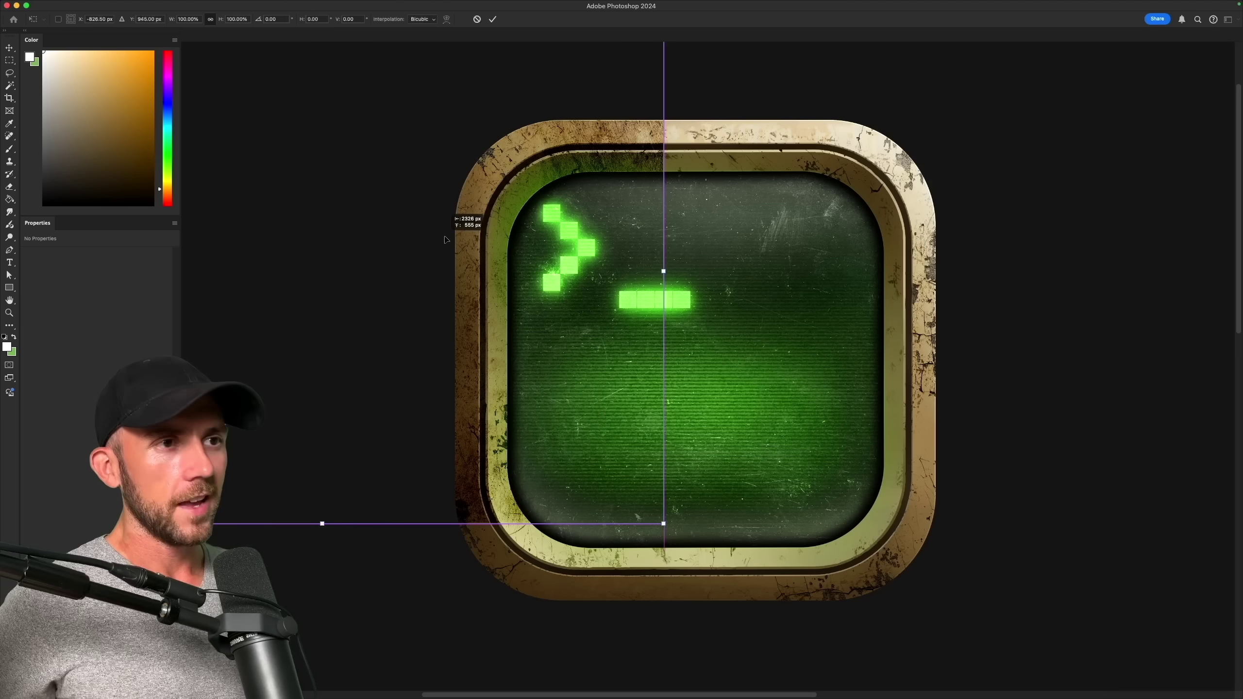
mouse_move(480, 225)
mouse_down()
mouse_move(592, 233)
mouse_move(780, 331)
mouse_move(785, 314)
mouse_up()
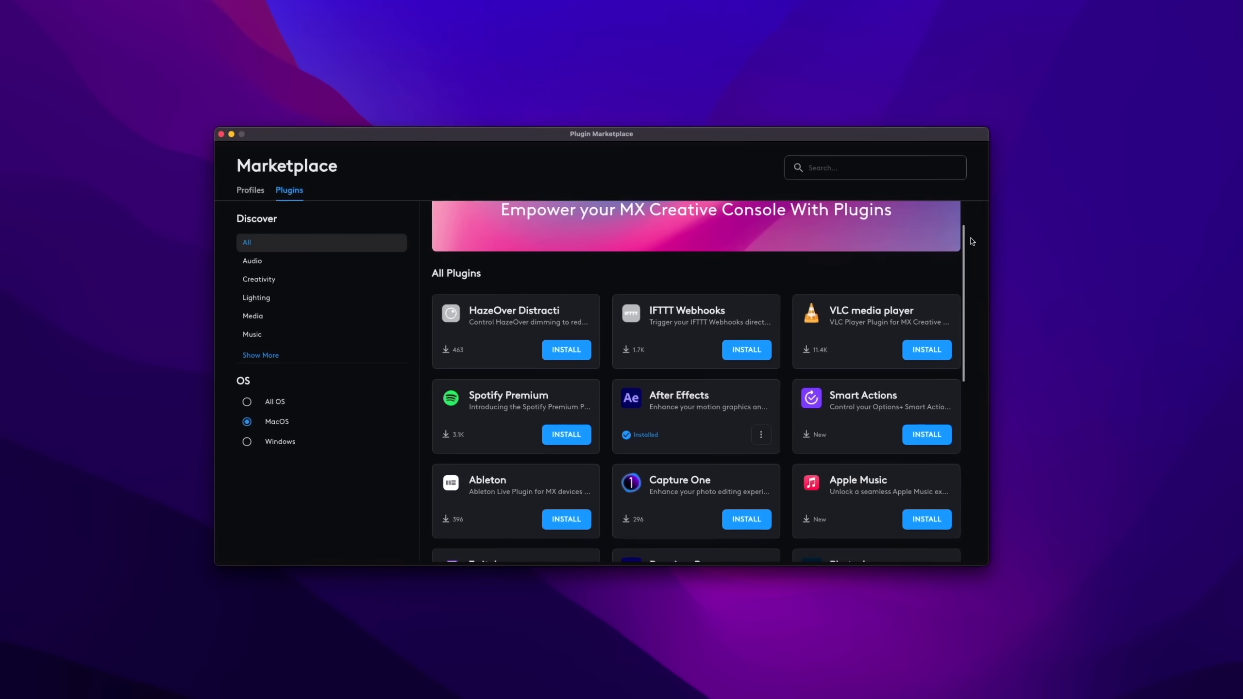
Scroll down the Plugins list to see Photoshop, Premiere Pro, Illustrator and Audition installed
scroll(985, 274, down, 5)
scroll(985, 274, down, 3)
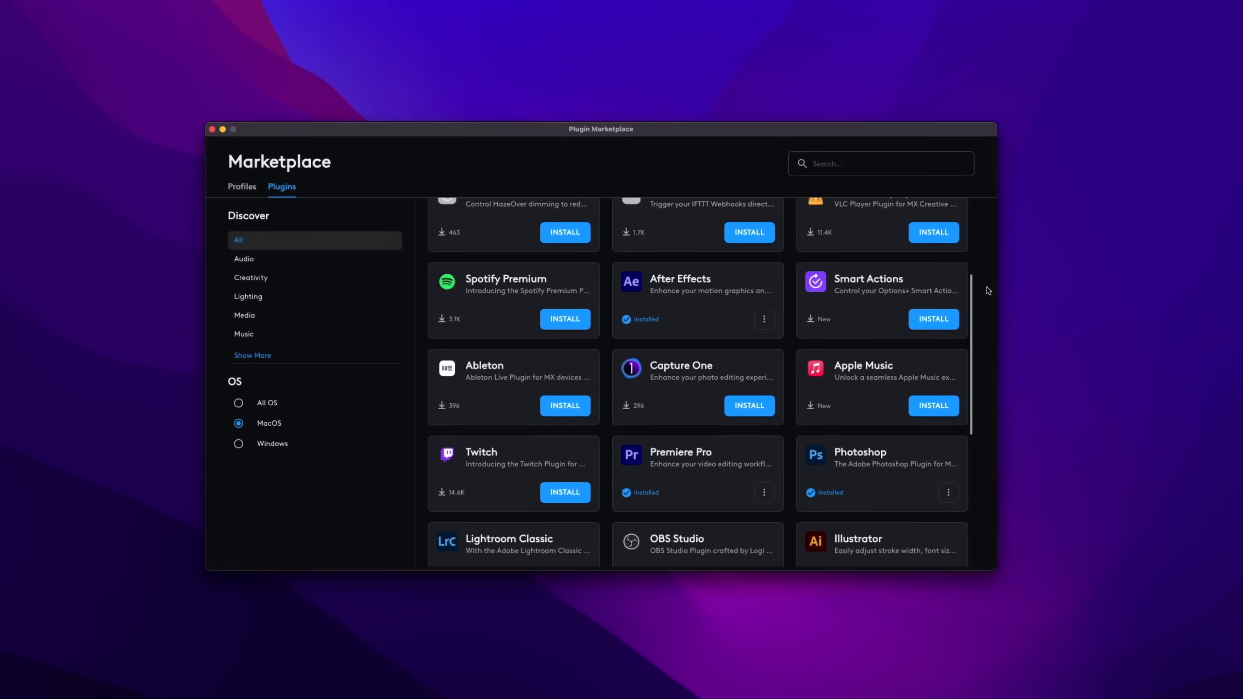
scroll(998, 337, down, 3)
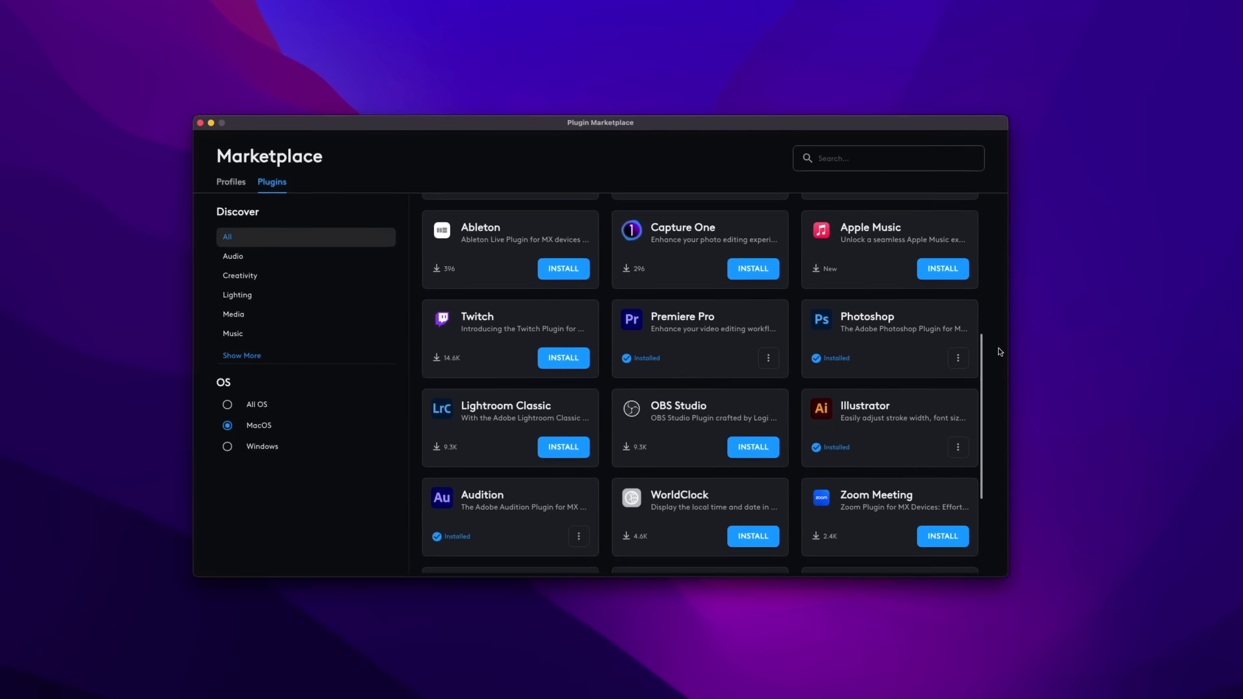